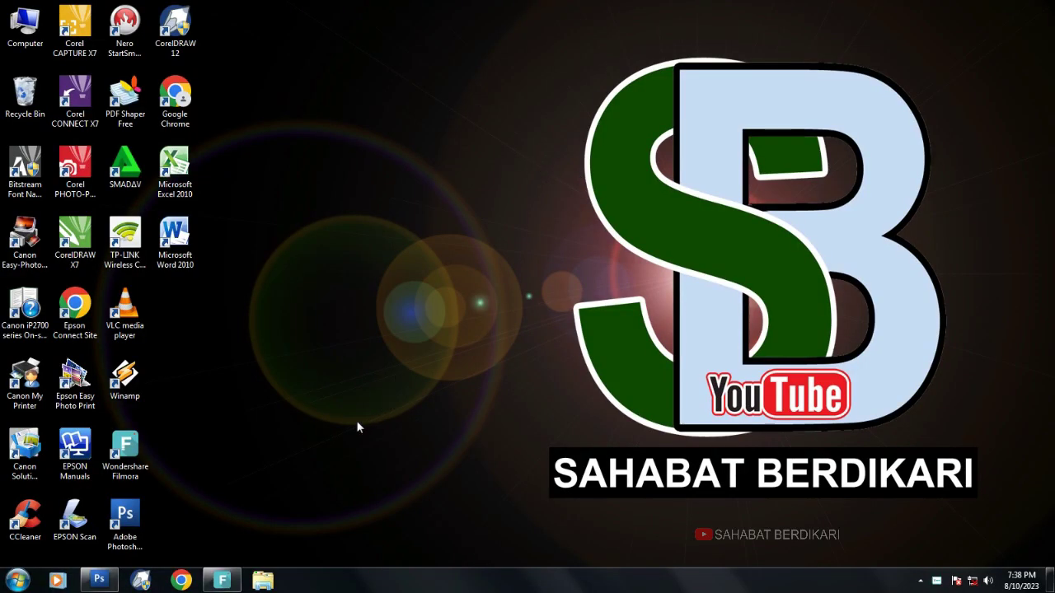
Bring the Epson Scan 2 settings window back into view and reposition it.
left_click(114, 585)
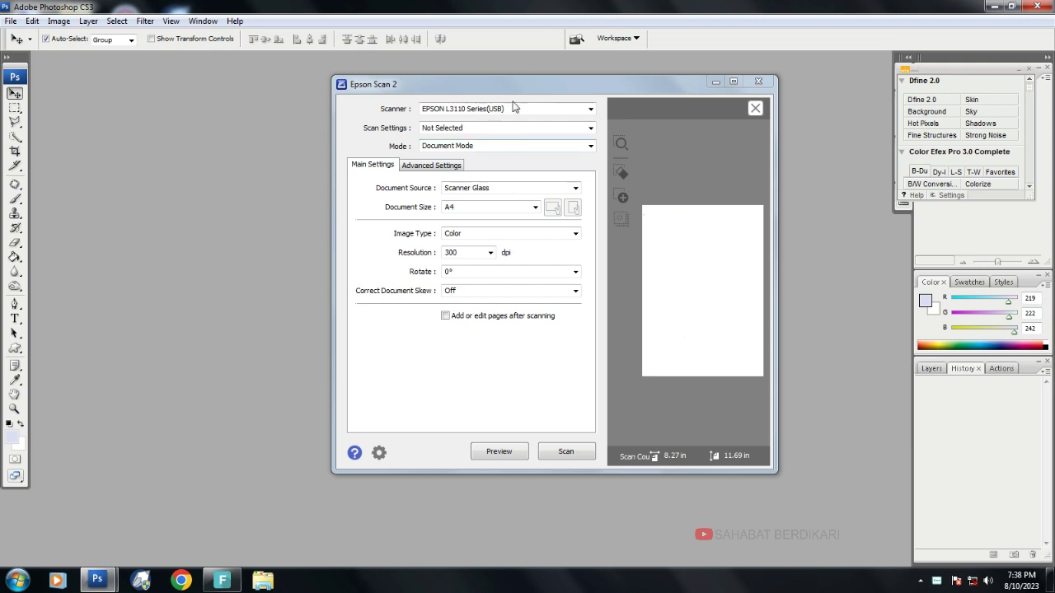
left_click_drag(513, 85, 515, 86)
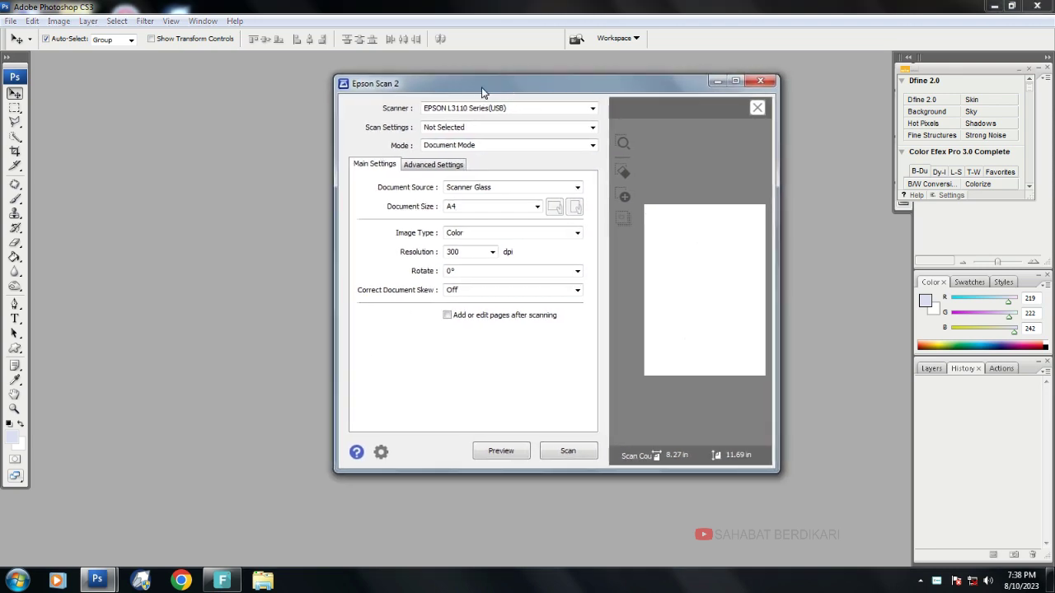
left_click_drag(491, 90, 484, 91)
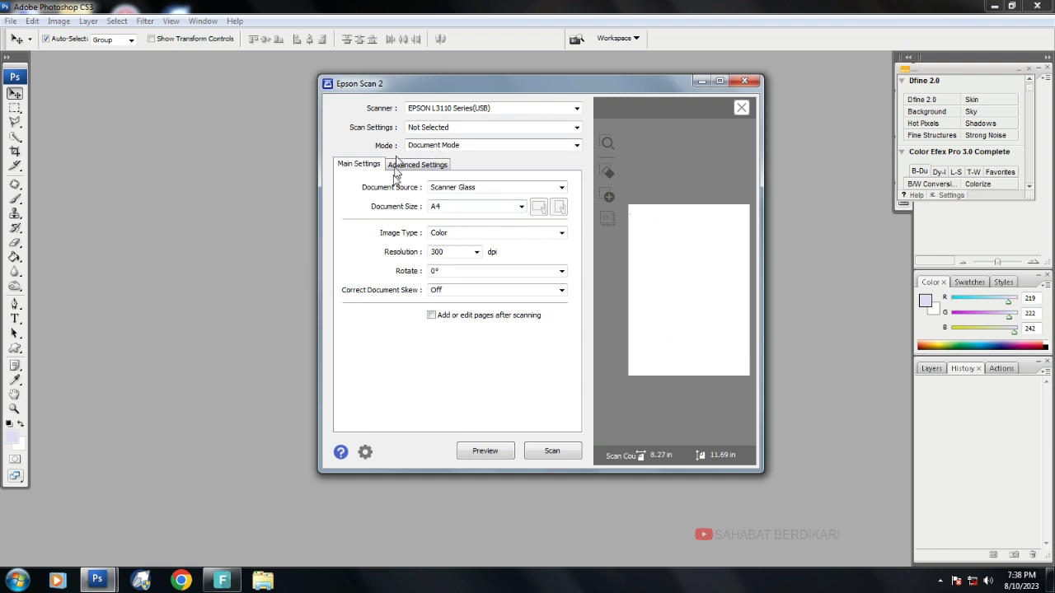
Set the scan Document Size to A4 and Resolution to 300 dpi.
left_click(522, 206)
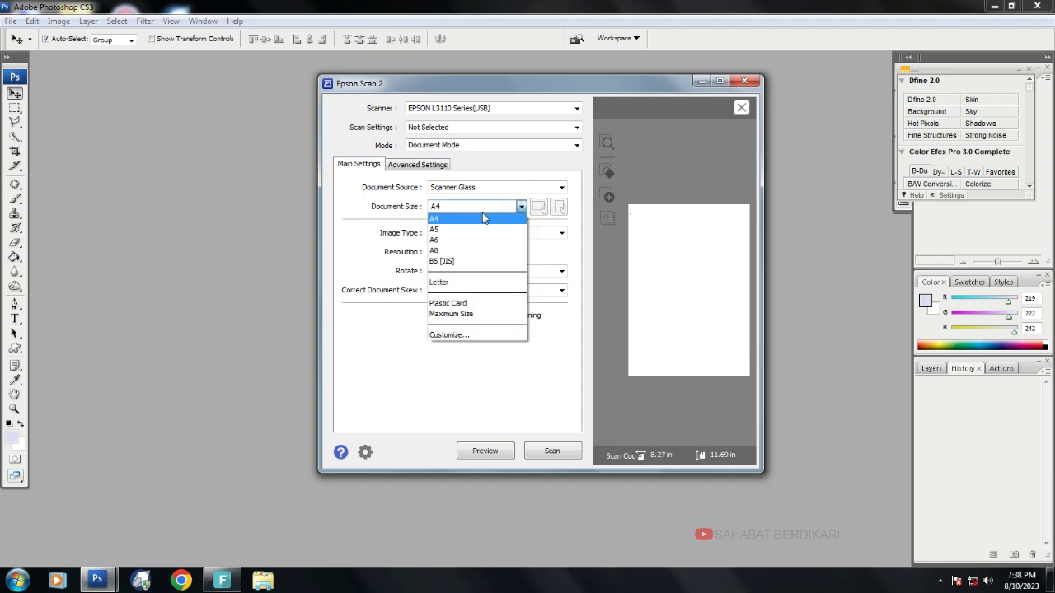
left_click(442, 219)
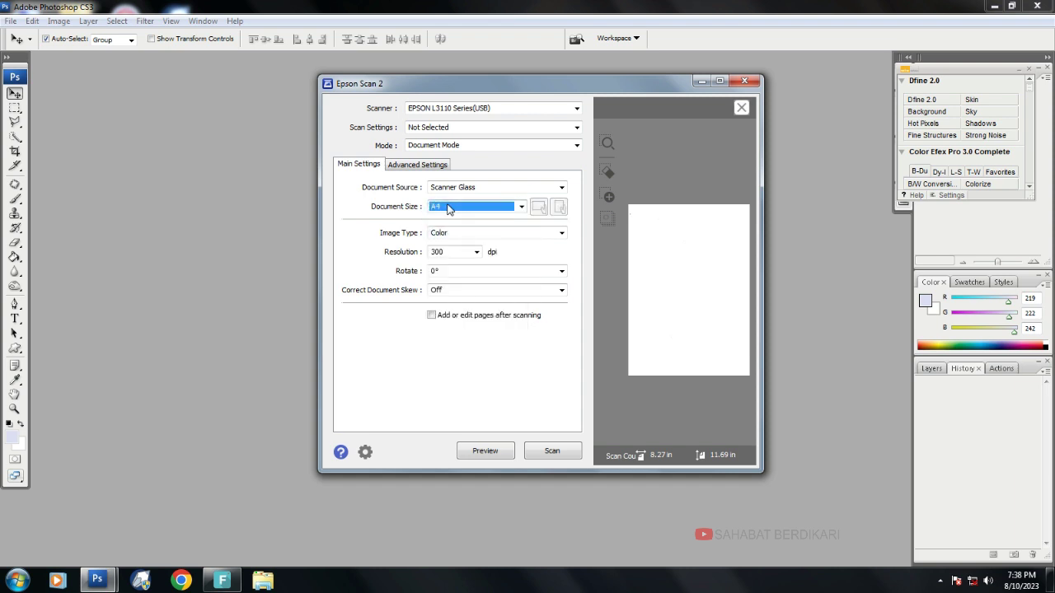
double_click(430, 252)
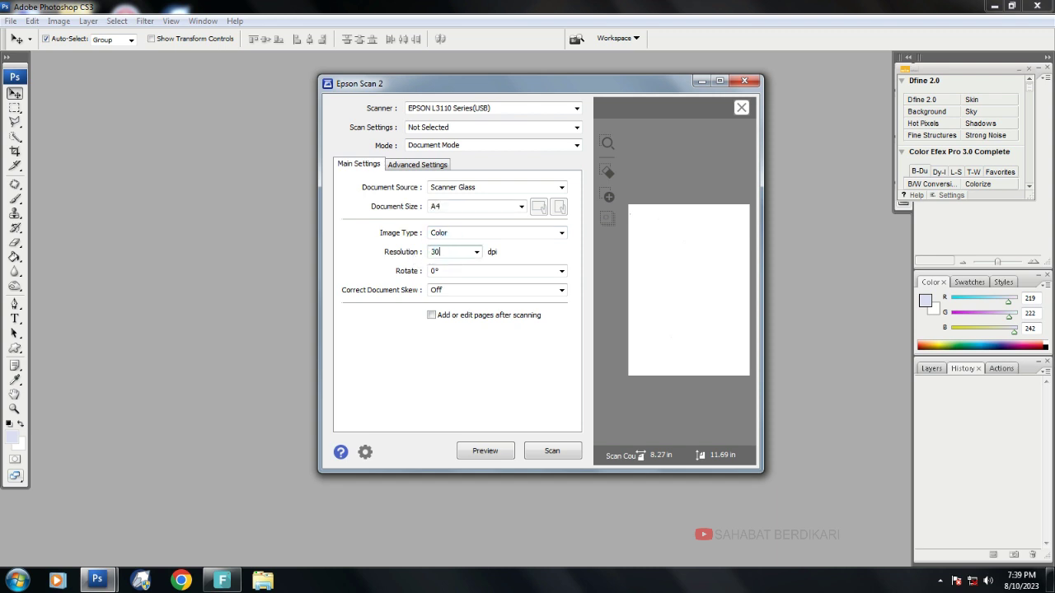
left_click(503, 253)
Preview the certificate on the glass, then scan it into Photoshop.
left_click(479, 453)
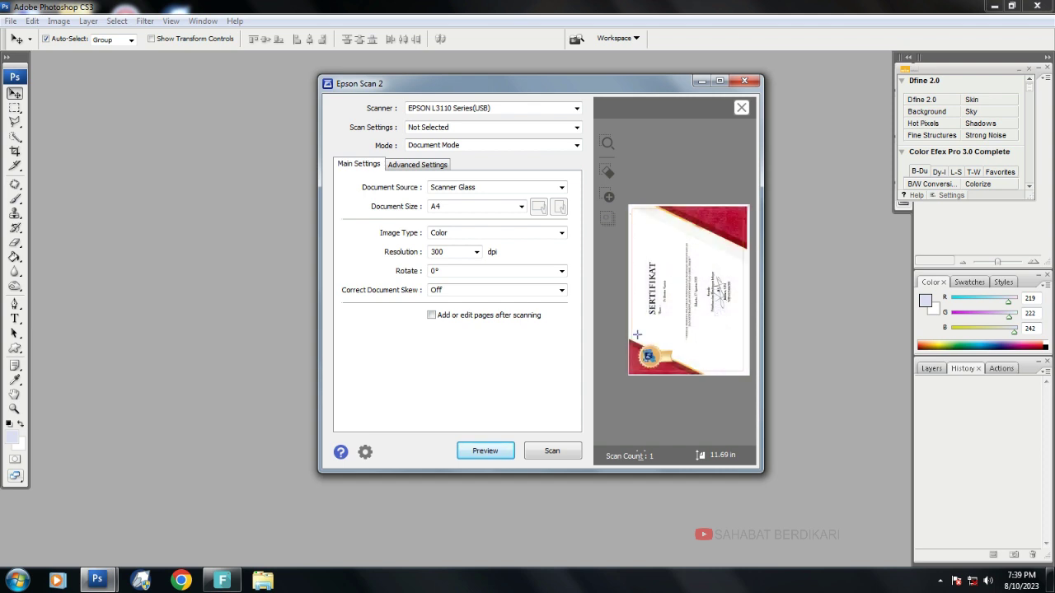
left_click(559, 451)
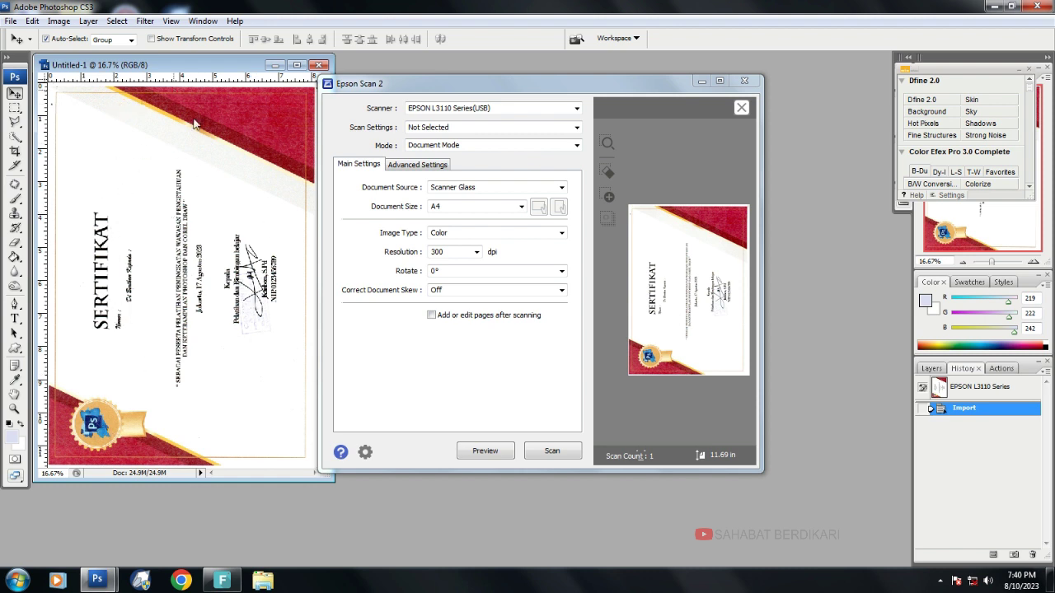
Close Epson Scan 2, rotate the canvas 90° CW, and resize and reposition the document window.
left_click(746, 83)
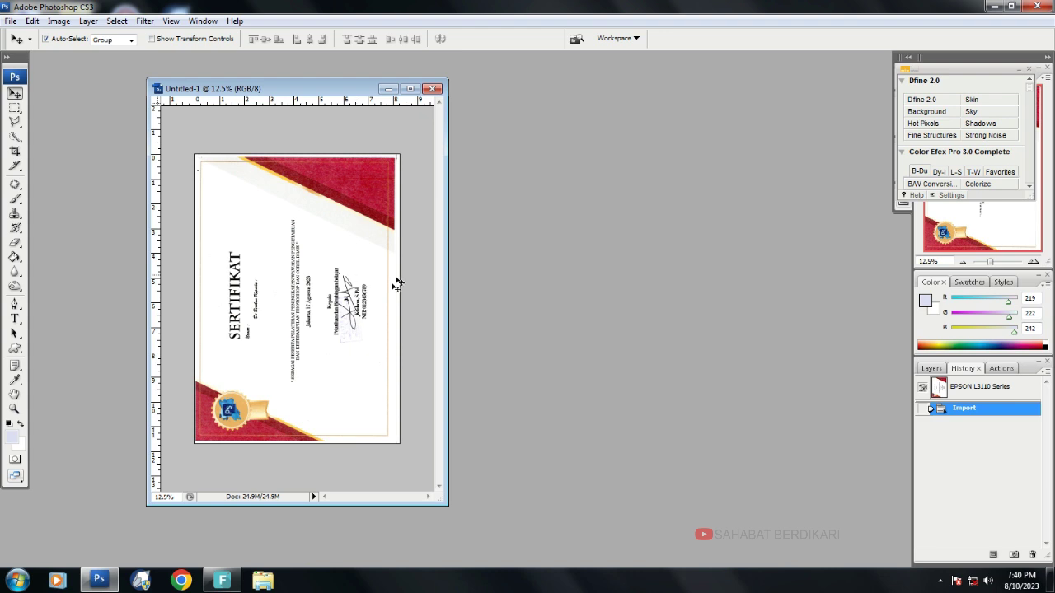
left_click(58, 22)
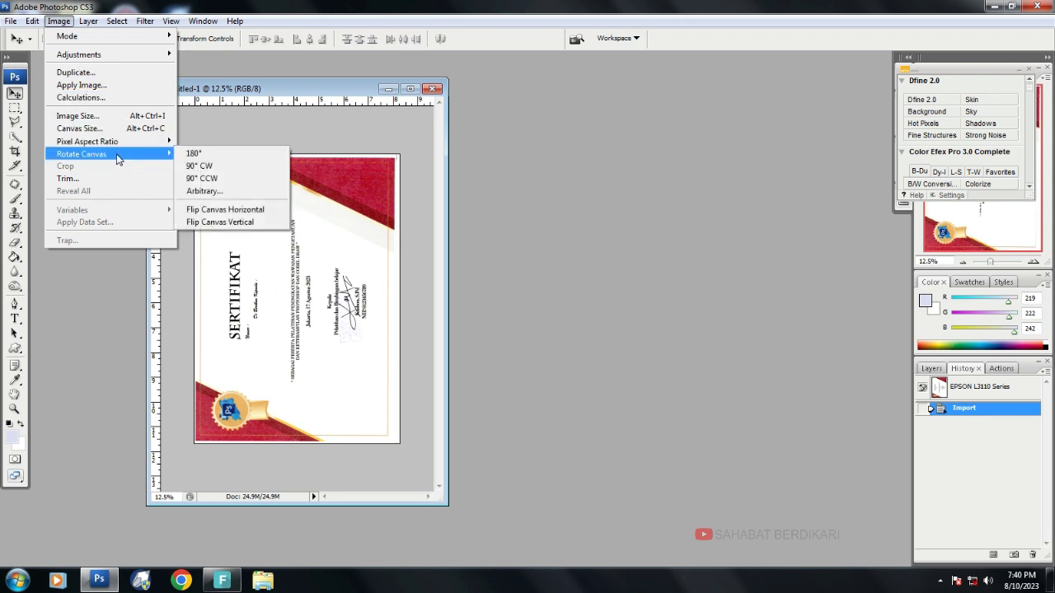
mouse_move(81, 153)
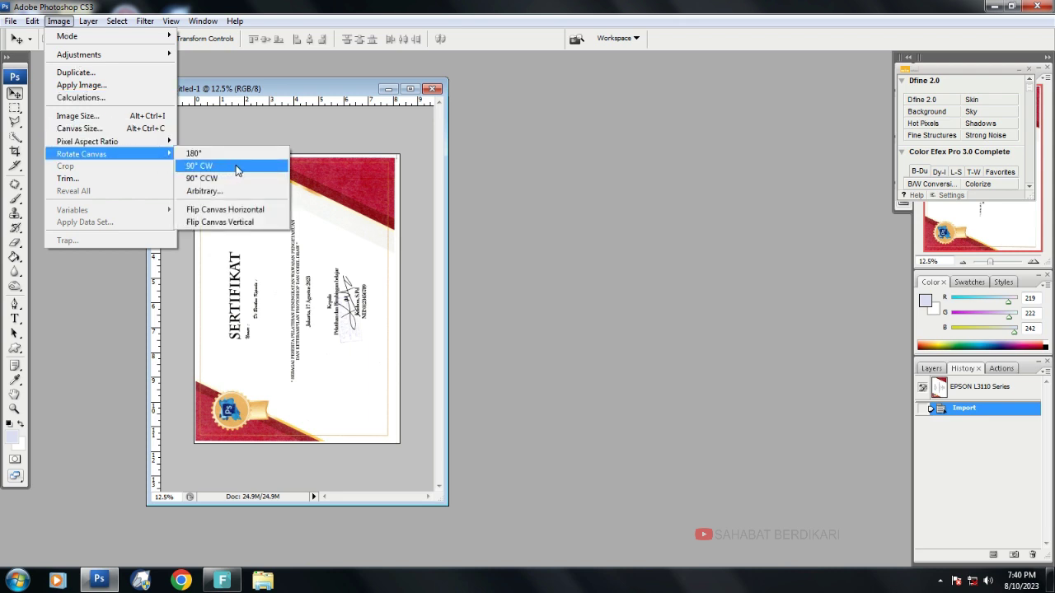
left_click(234, 166)
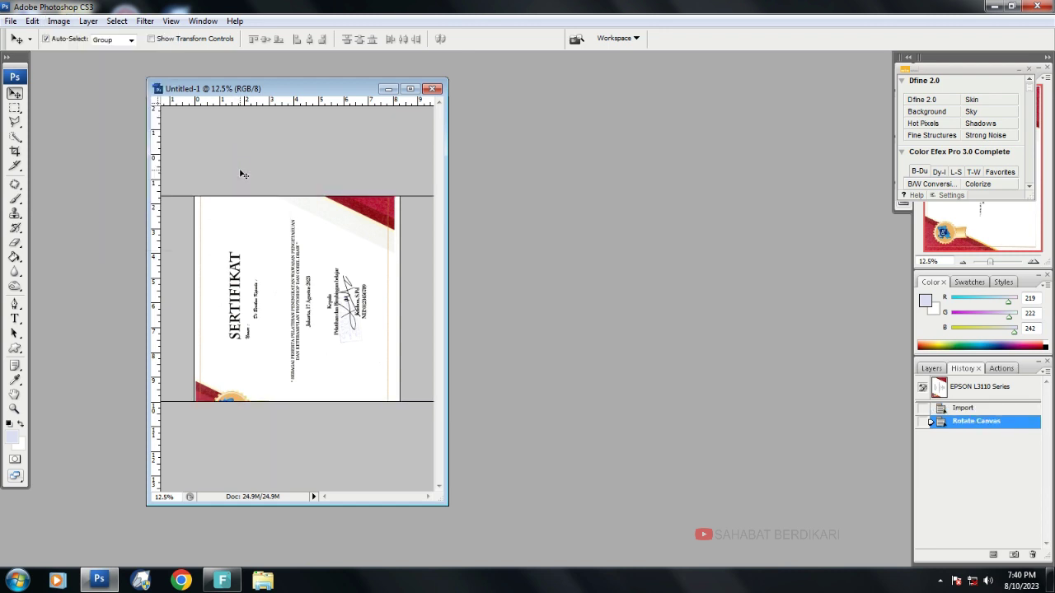
left_click_drag(437, 501, 571, 493)
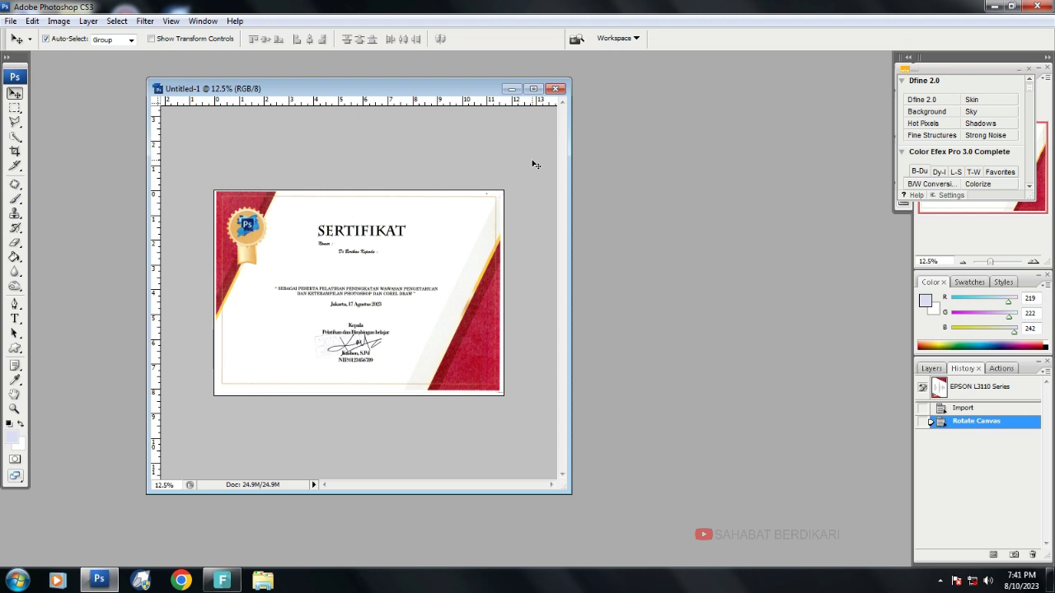
left_click_drag(423, 83, 331, 69)
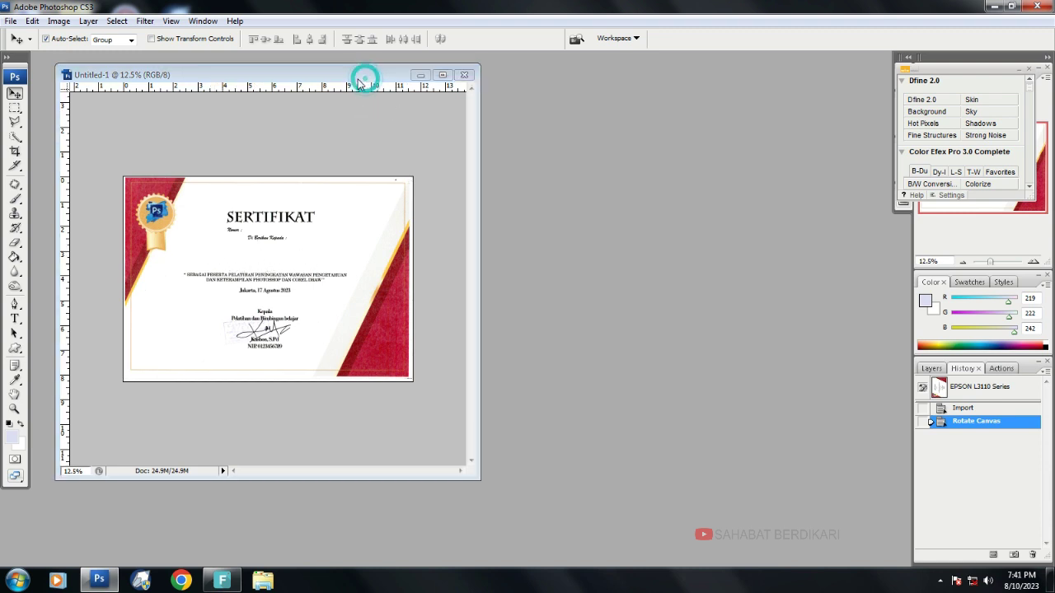
left_click_drag(365, 75, 357, 75)
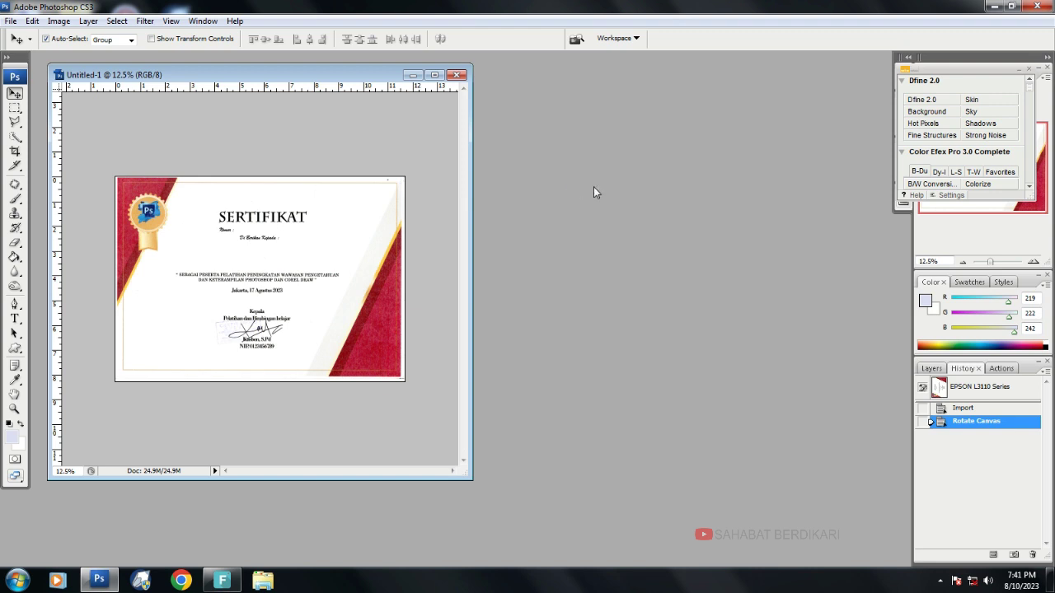
Start a new document from the KERTAS A 4 preset named SERTIFIKAT A4.
key("ctrl+n")
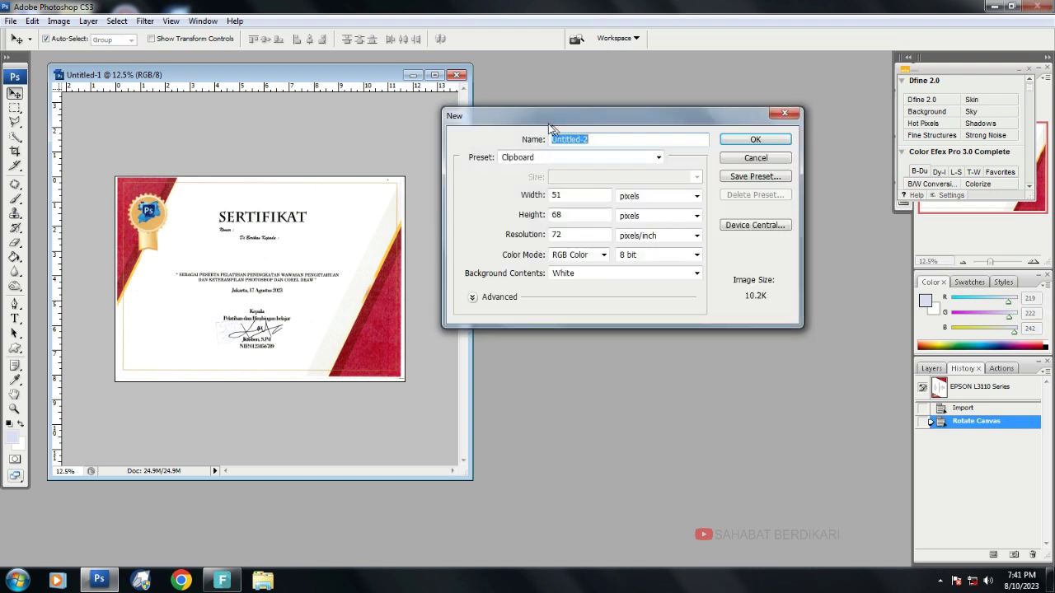
left_click(537, 158)
left_click(522, 212)
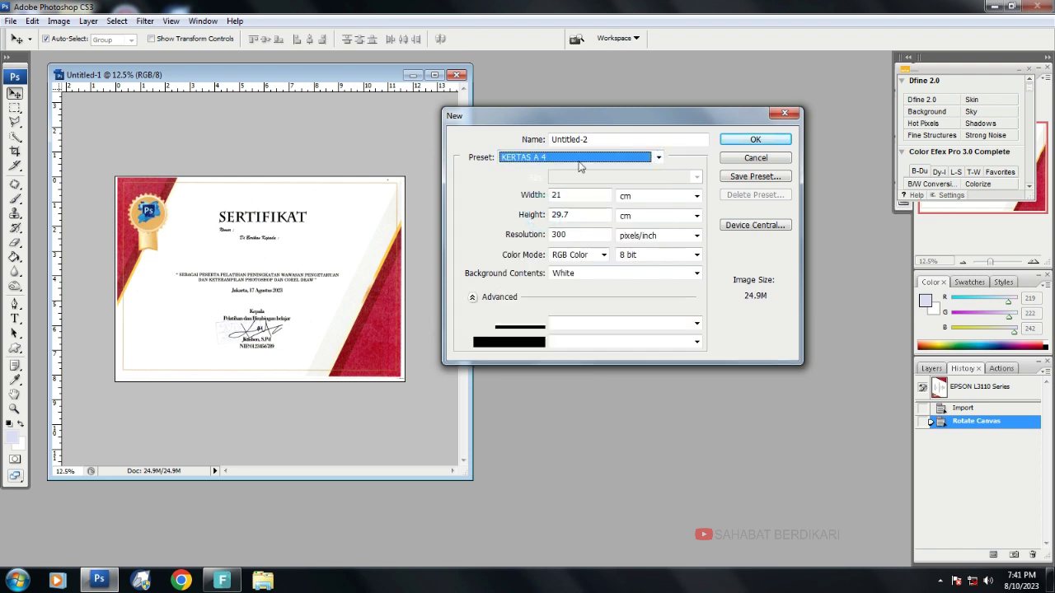
left_click(583, 139)
double_click(580, 141)
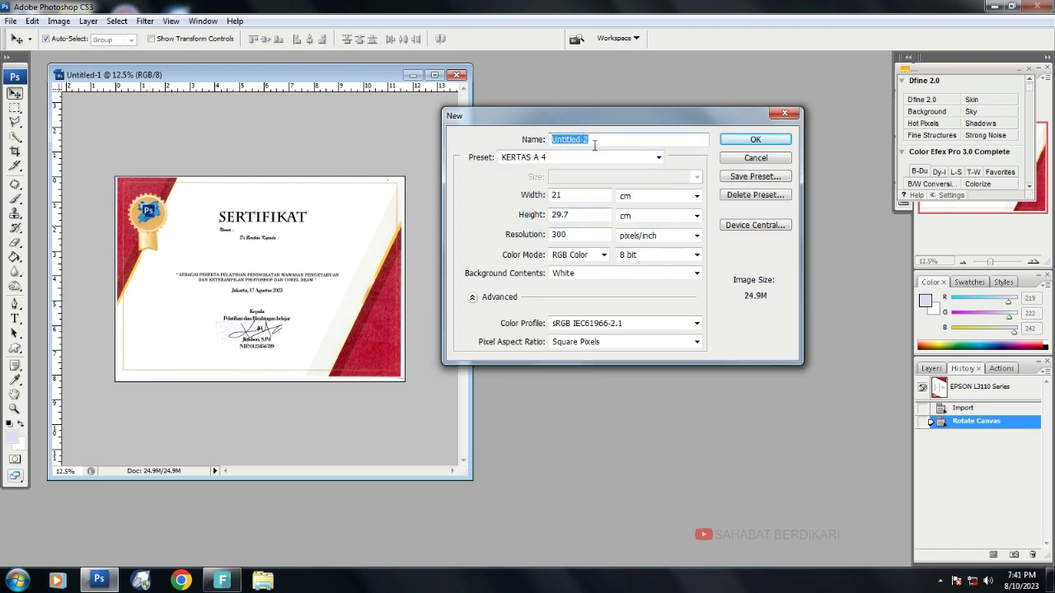
type("SERTIFIKAT A4")
Set the page size to 21 × 29.7 cm.
left_click(569, 195)
double_click(567, 195)
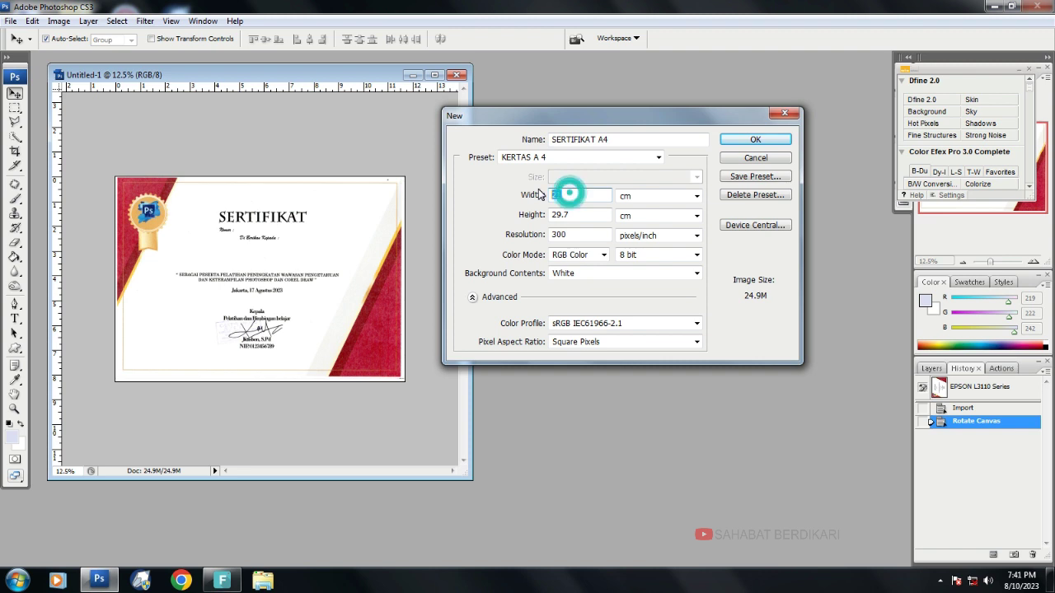
type("21")
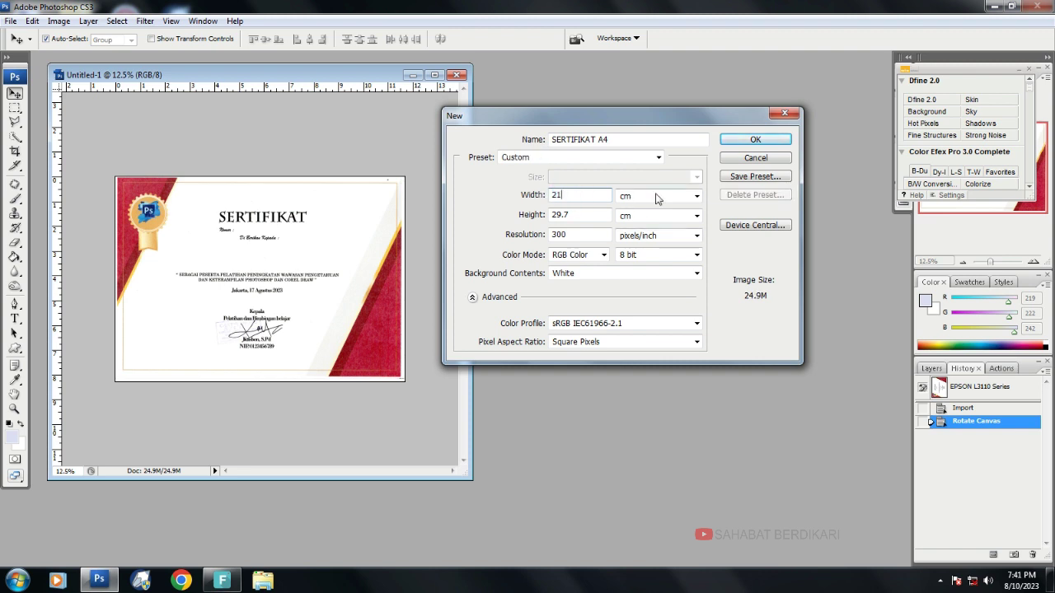
left_click(697, 196)
left_click(647, 230)
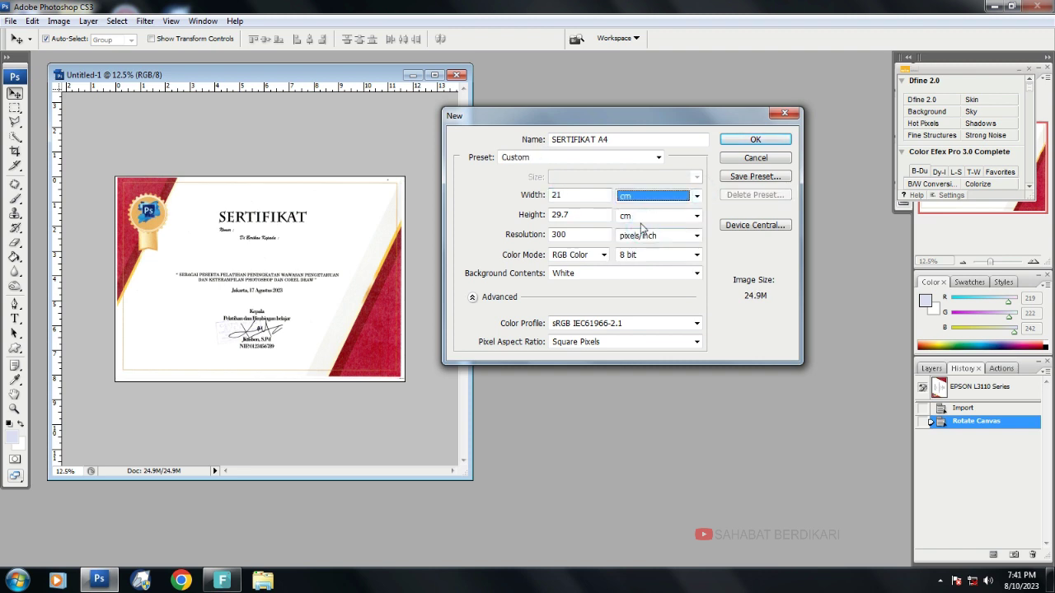
double_click(563, 214)
type("29")
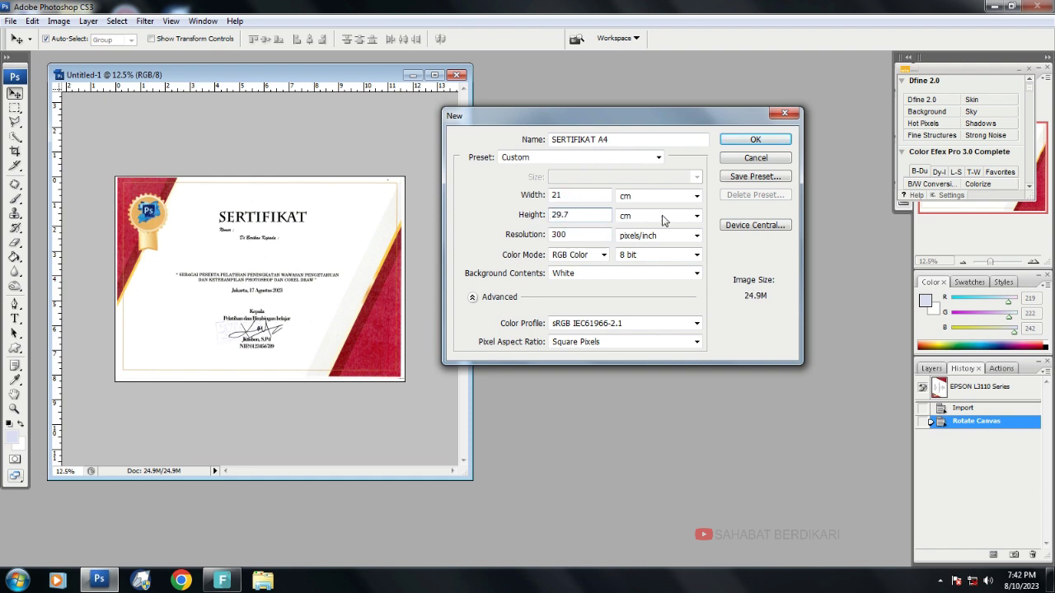
left_click(696, 215)
left_click(666, 249)
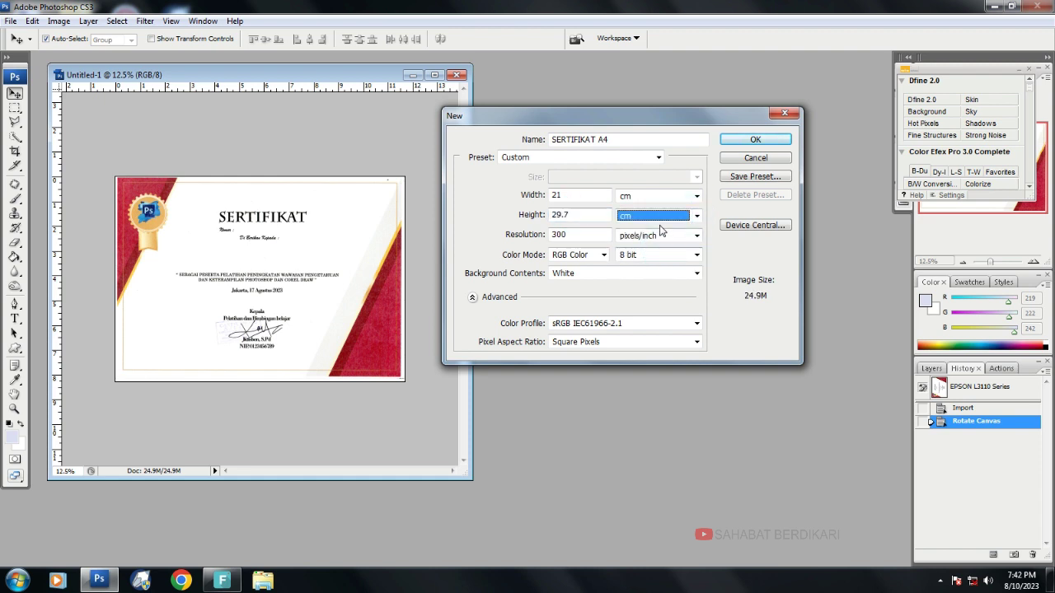
Set the resolution to 300 pixels/inch.
double_click(559, 235)
type("300")
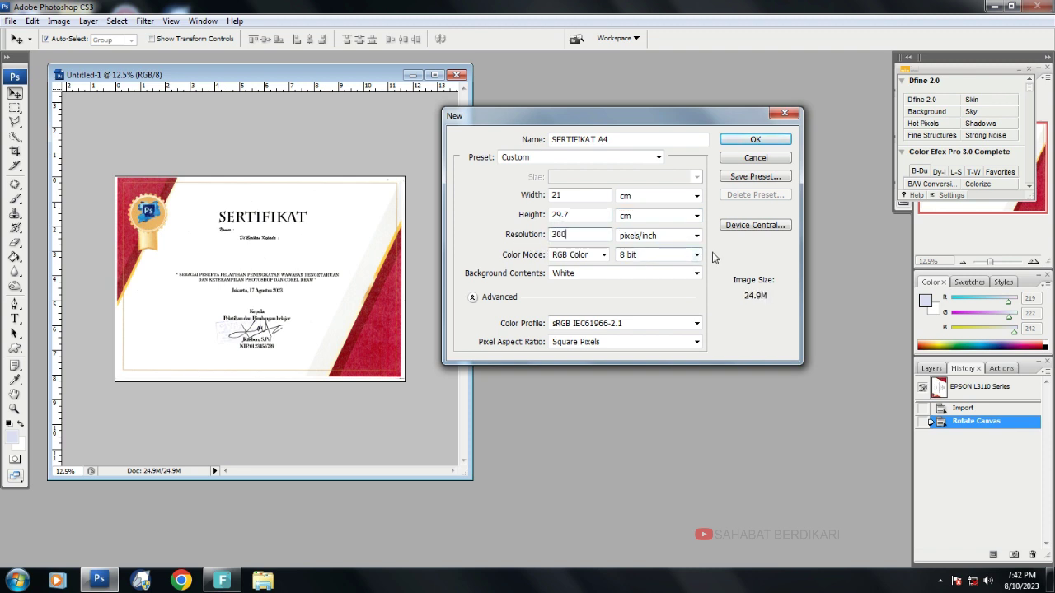
left_click(697, 237)
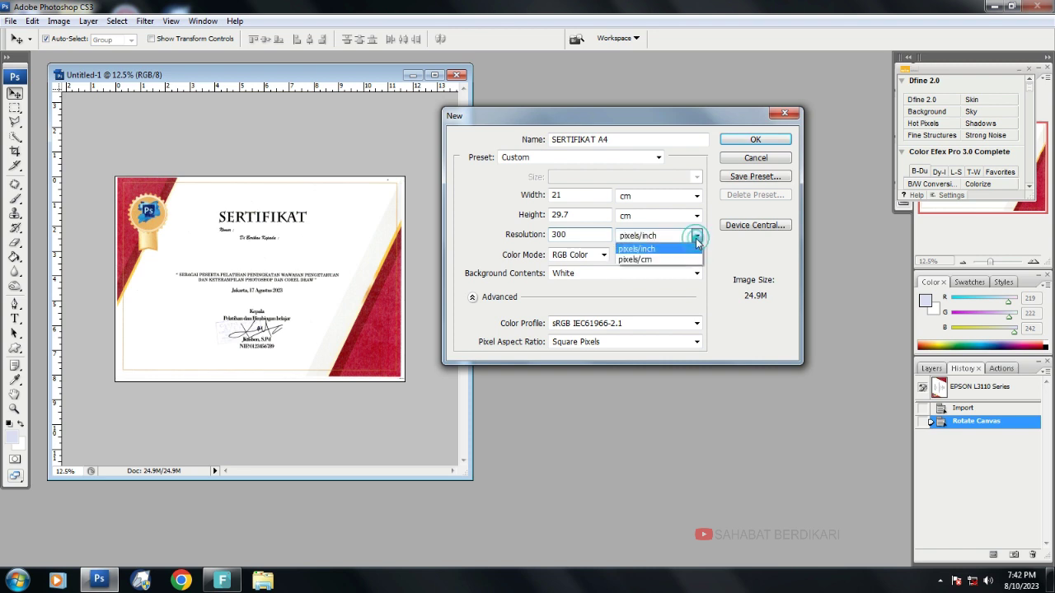
left_click(686, 246)
key("shift+Tab")
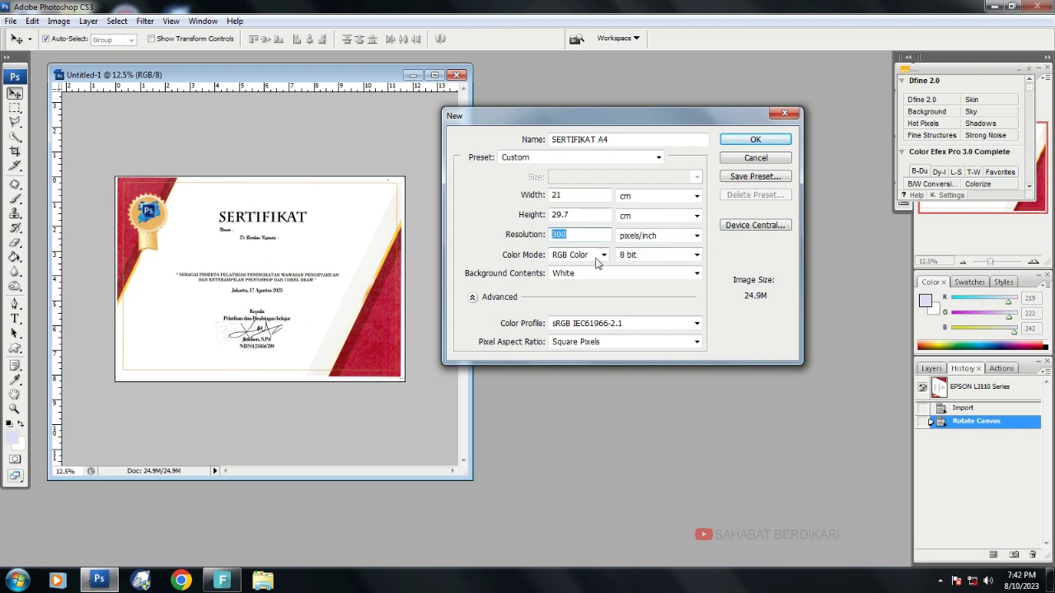
Keep RGB Color, 8 bit and a White background, and create the document.
left_click(604, 256)
left_click(585, 285)
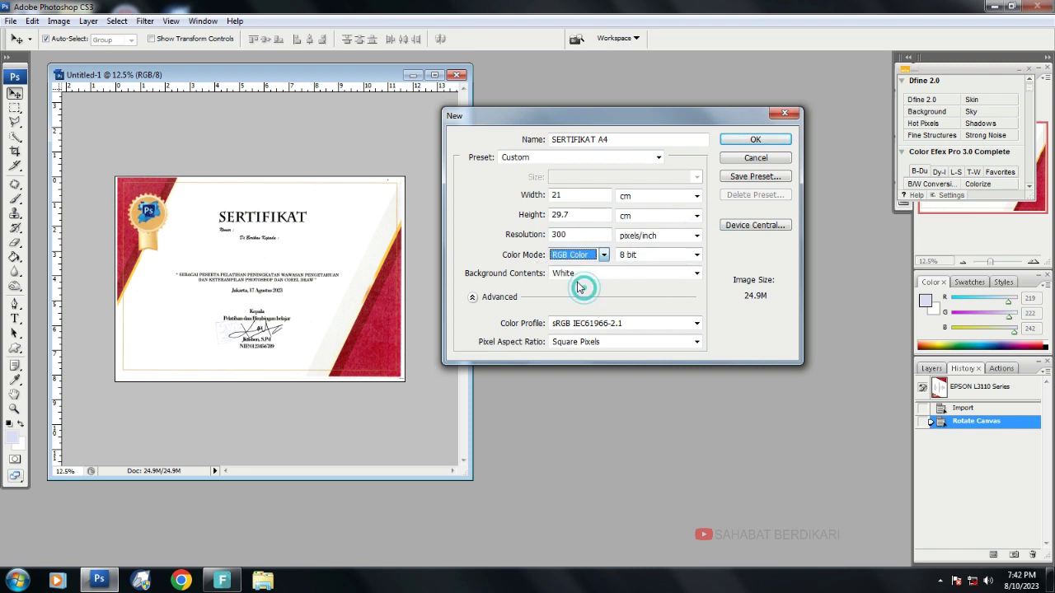
left_click(697, 255)
left_click(660, 278)
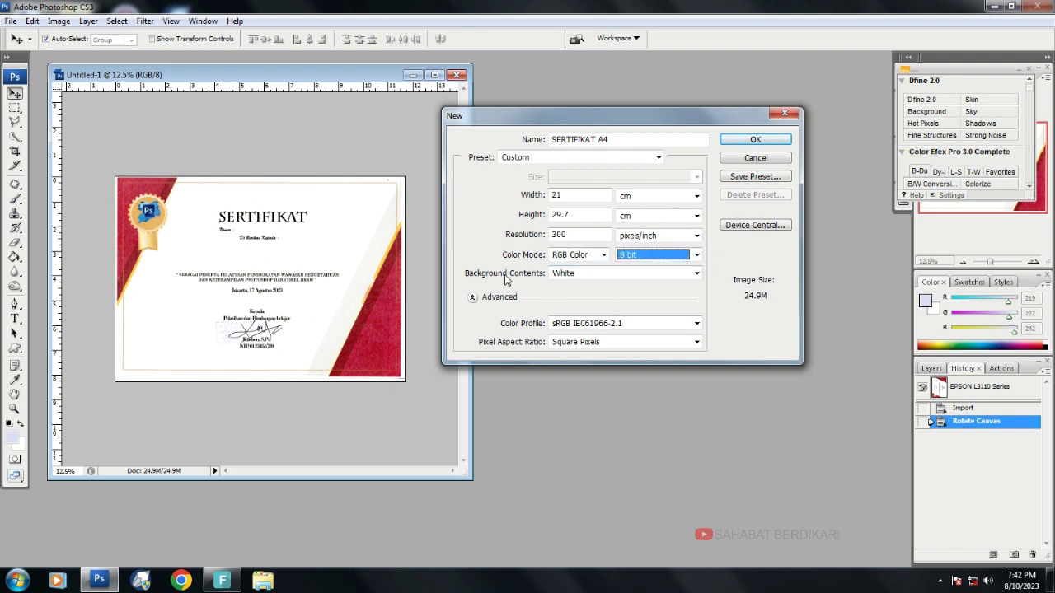
left_click(673, 276)
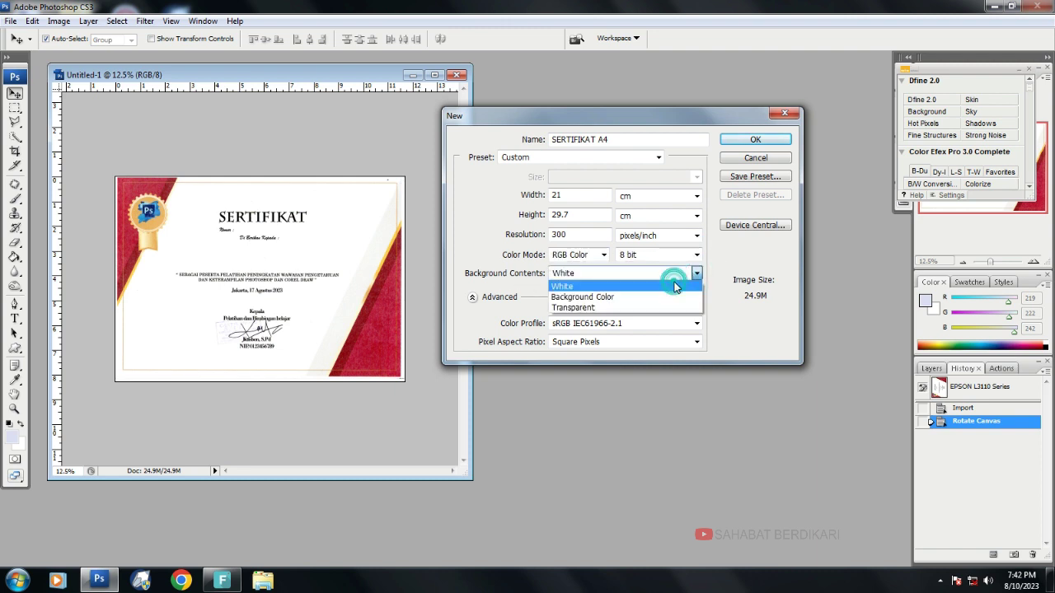
left_click(674, 286)
double_click(601, 234)
left_click(601, 234)
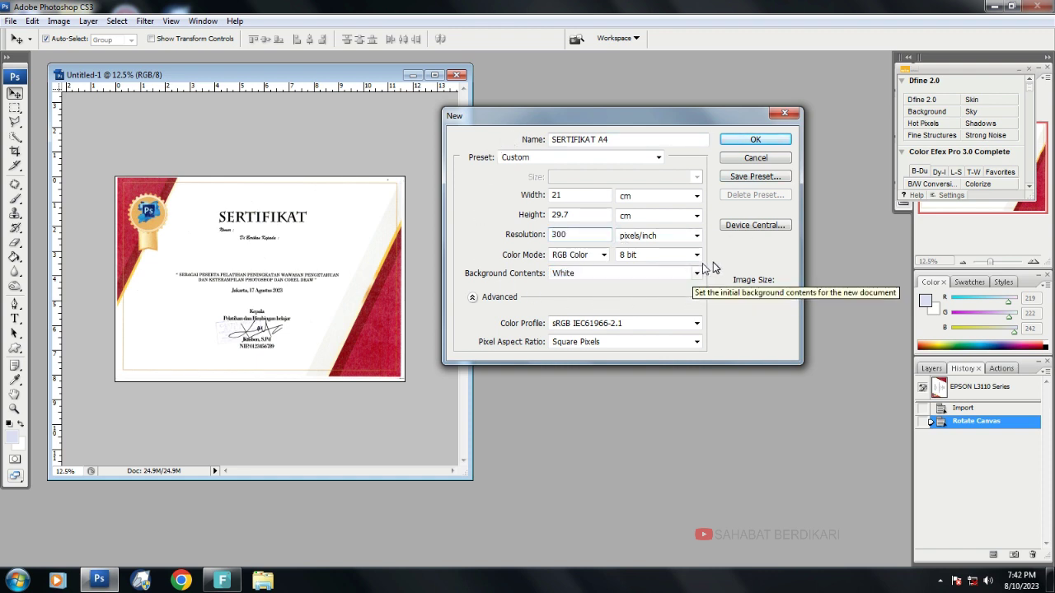
left_click_drag(672, 117, 678, 117)
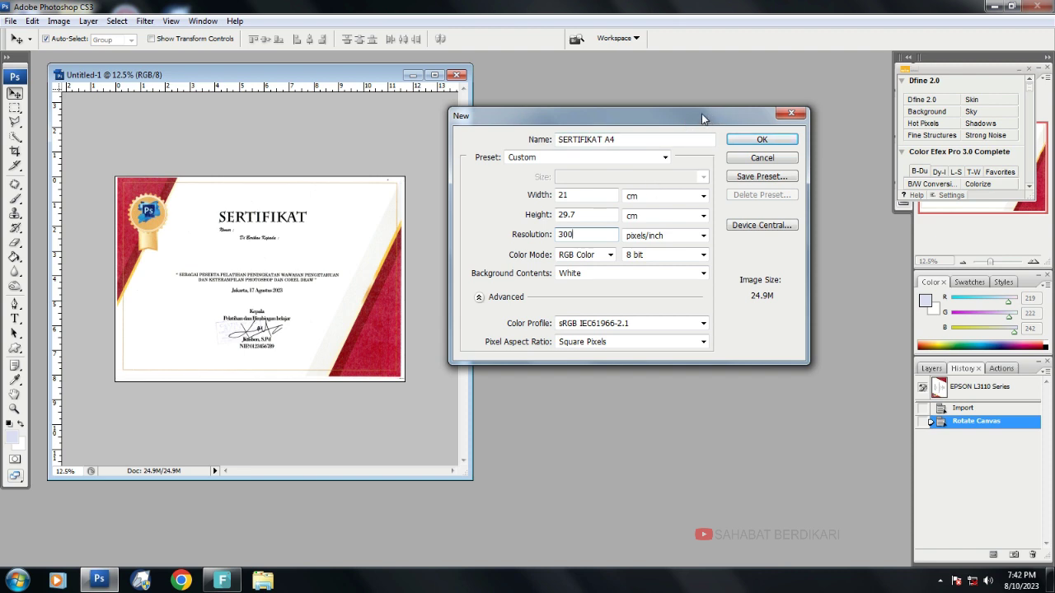
left_click(739, 144)
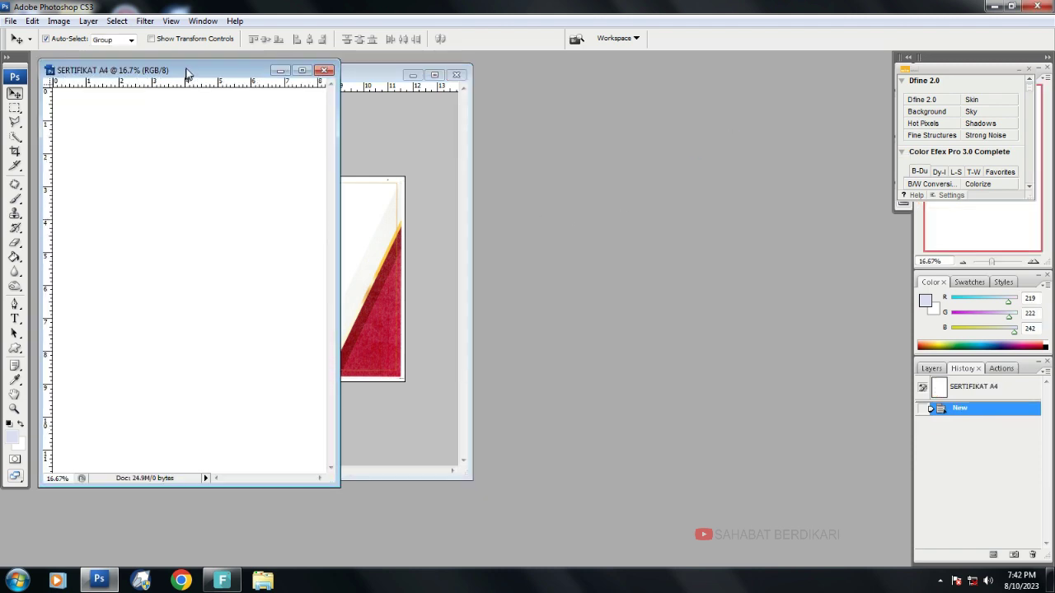
Rotate the SERTIFIKAT A4 page 90° clockwise to landscape and enlarge its window.
left_click_drag(187, 73, 528, 98)
key("ctrl+minus")
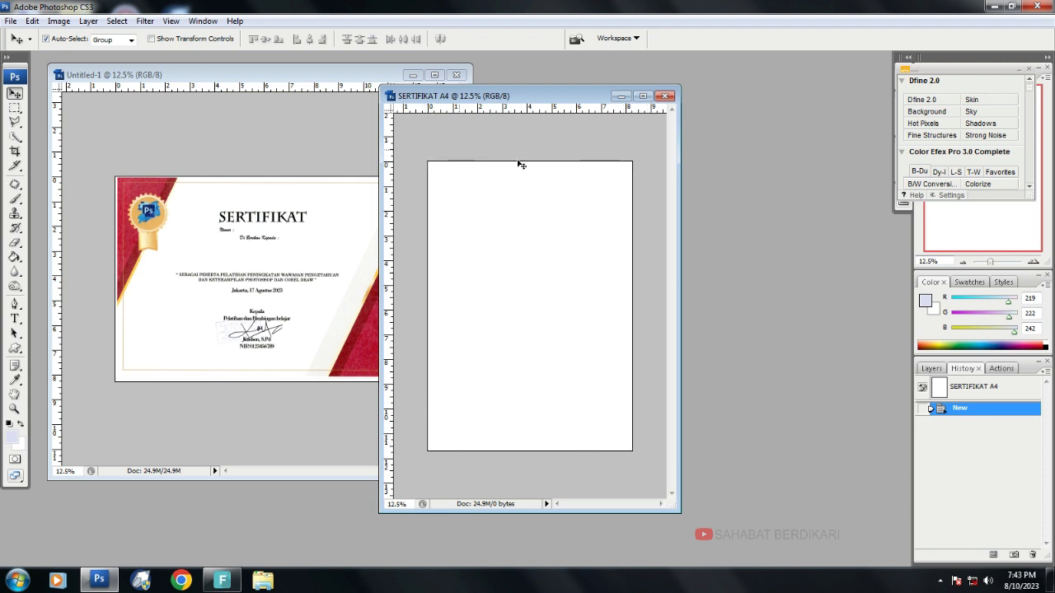
mouse_move(458, 97)
left_mouse_down()
mouse_move(534, 86)
mouse_move(501, 105)
left_mouse_up()
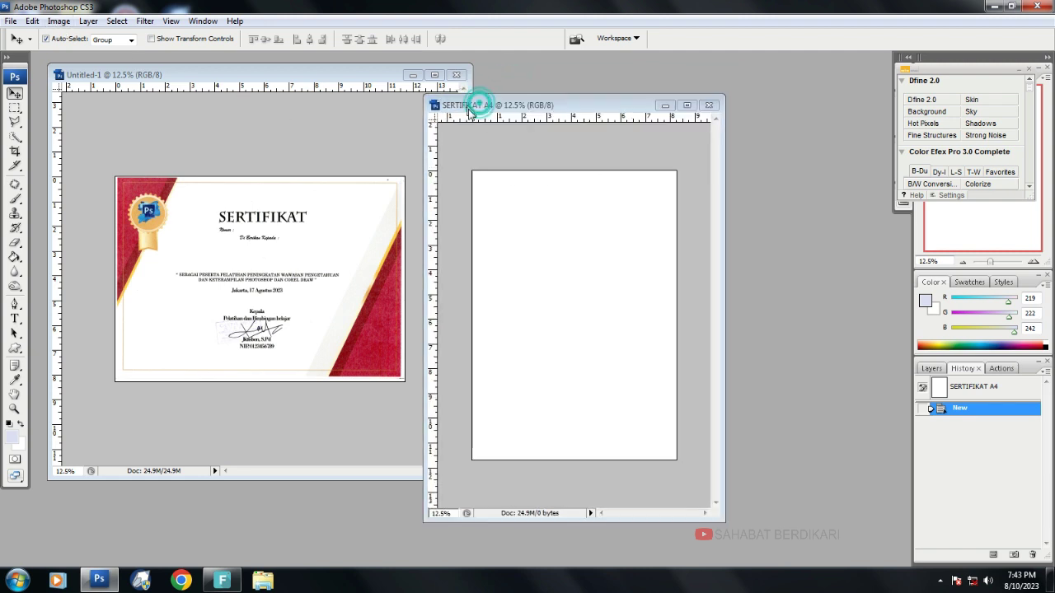
left_click_drag(482, 107, 473, 116)
left_click(58, 21)
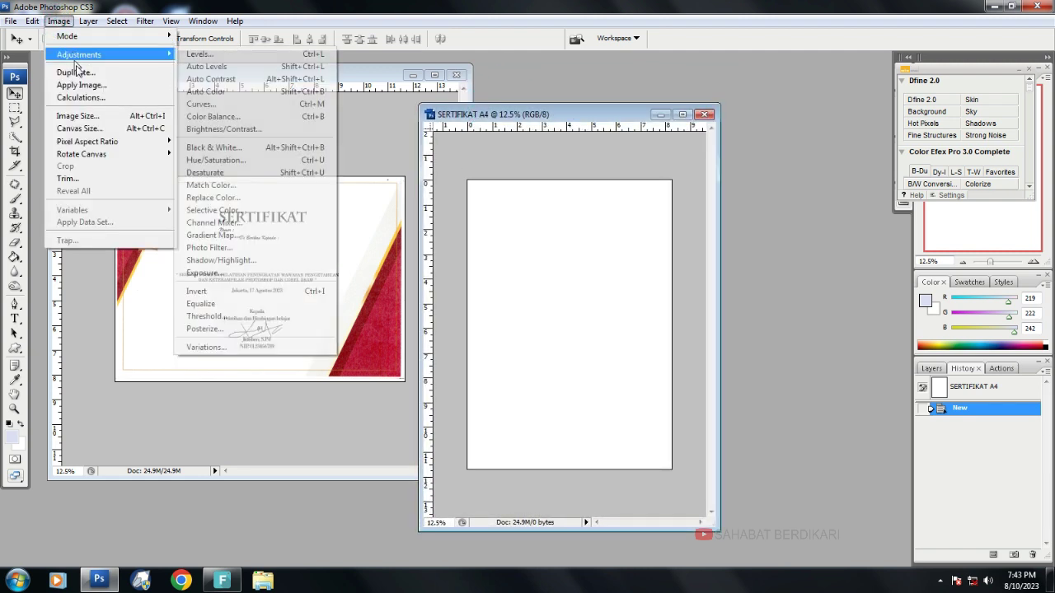
mouse_move(82, 155)
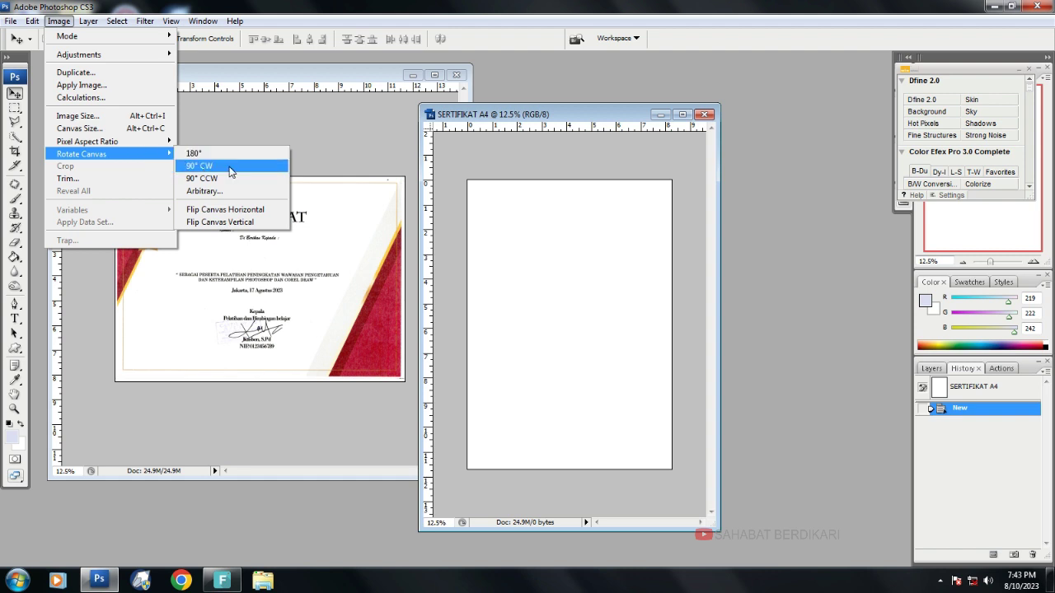
left_click(230, 166)
left_click_drag(548, 114, 515, 81)
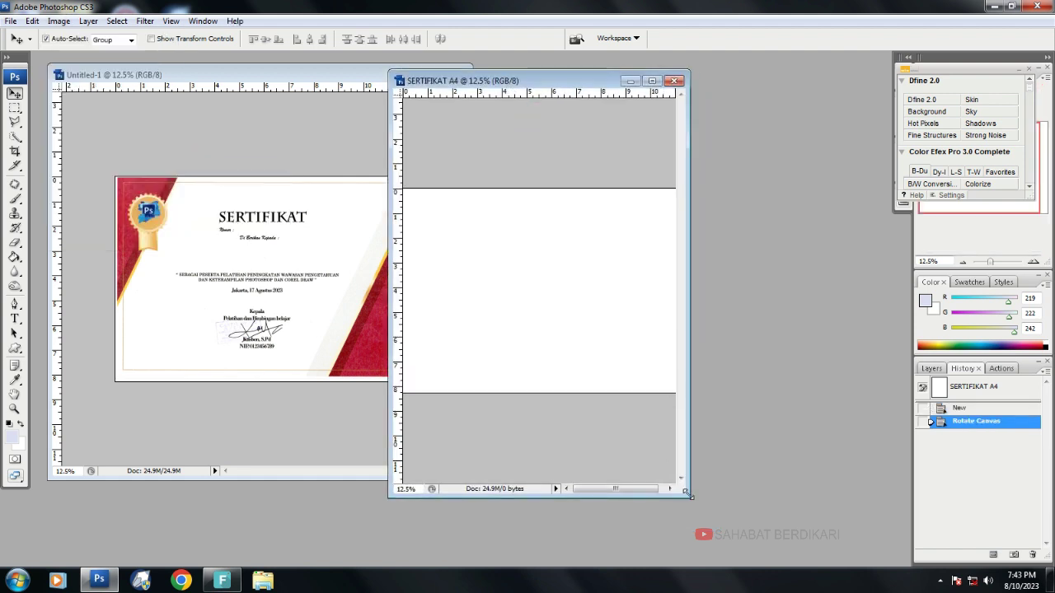
left_click_drag(689, 493, 826, 504)
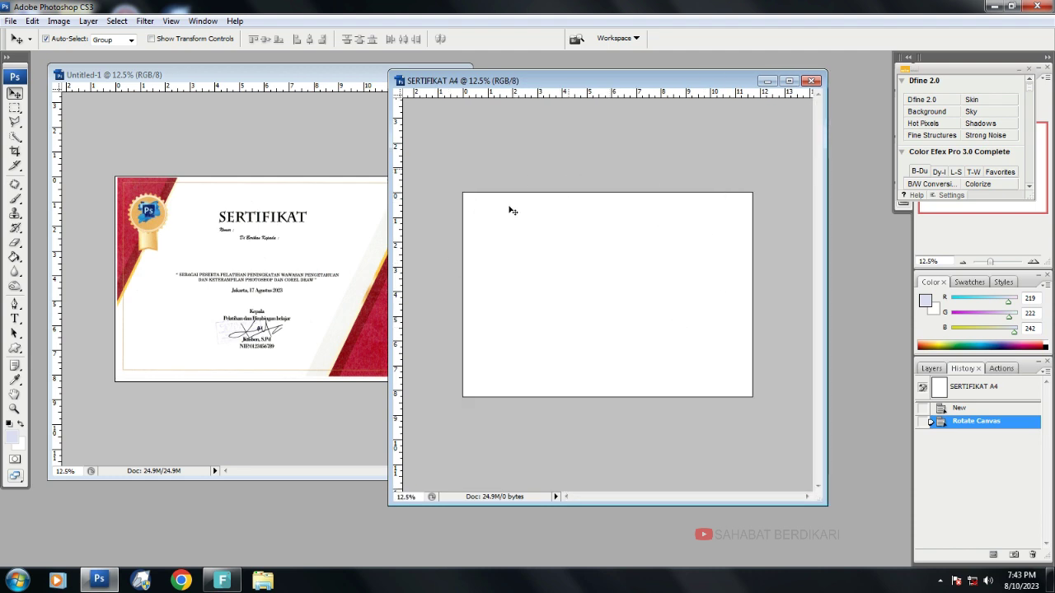
Drag the scanned certificate from Untitled-1 onto the landscape page, then minimize Untitled-1.
left_click_drag(287, 76, 250, 100)
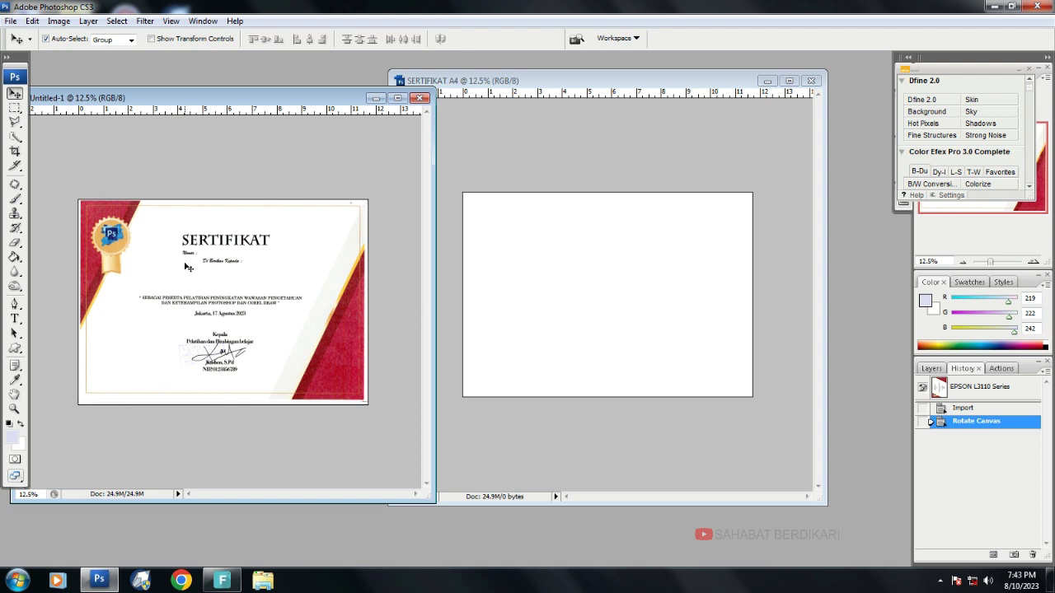
left_click_drag(188, 267, 512, 267)
left_click_drag(598, 267, 598, 266)
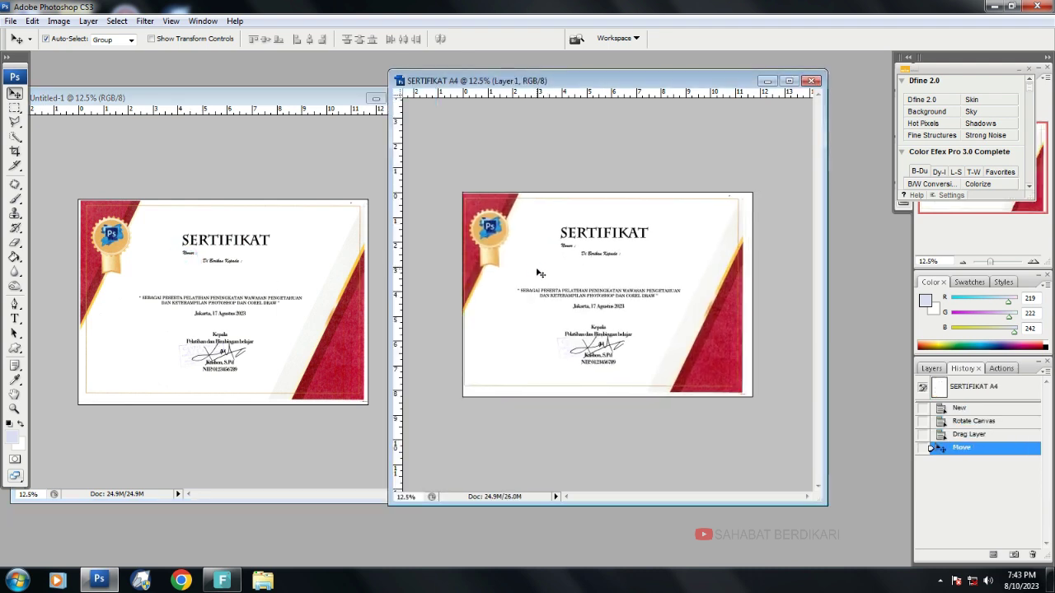
left_click_drag(571, 289, 576, 290)
left_click(308, 214)
left_click(376, 98)
Switch to full-screen view, zoom in, and nudge the certificate to fill the page.
left_click_drag(501, 85, 332, 99)
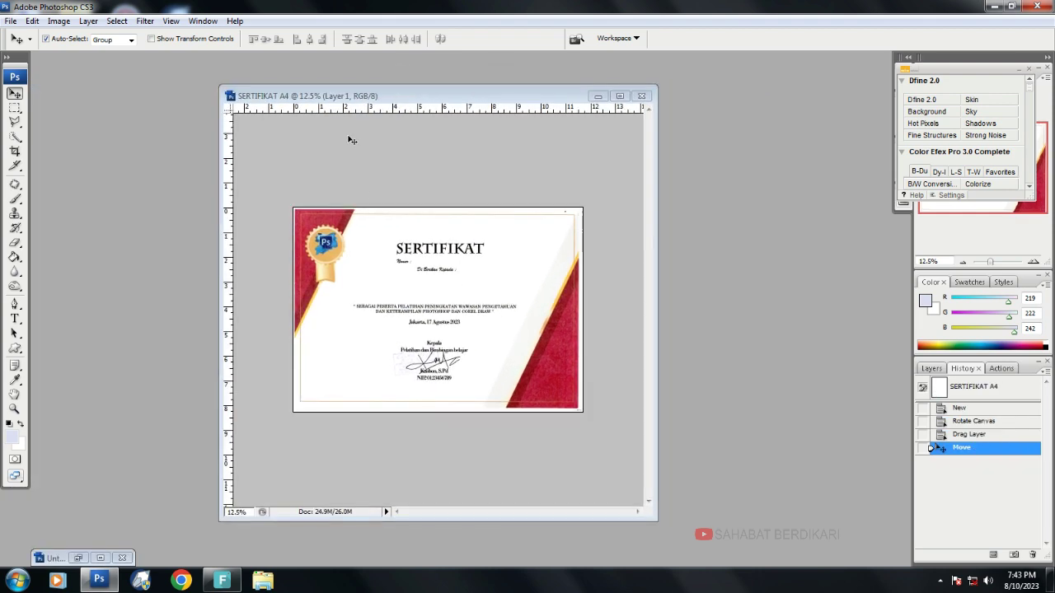
key("f")
key("f")
key("f")
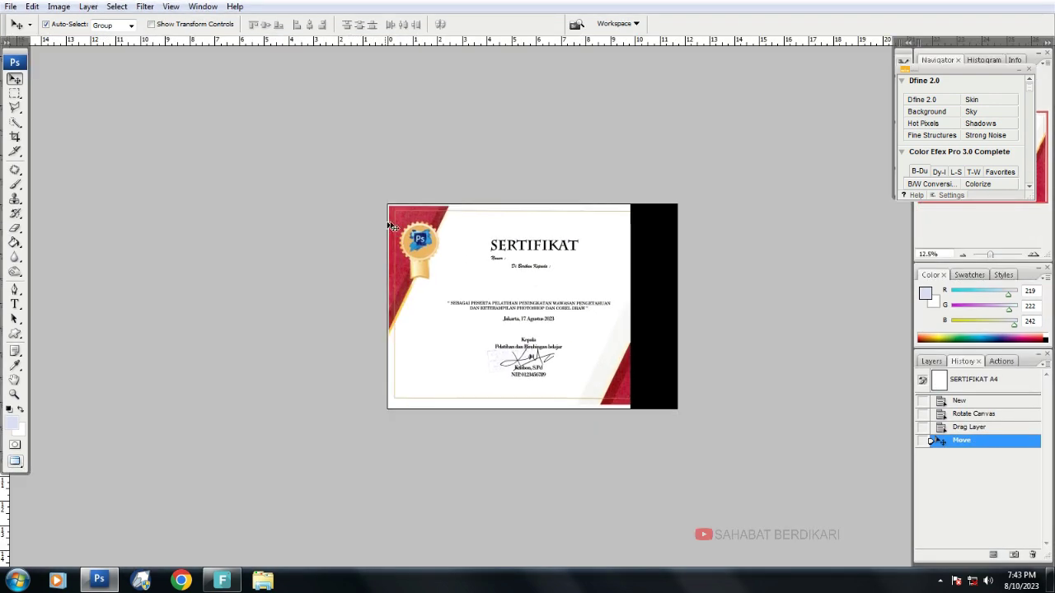
scroll(570, 258, "up", 1)
left_click_drag(488, 266, 424, 219)
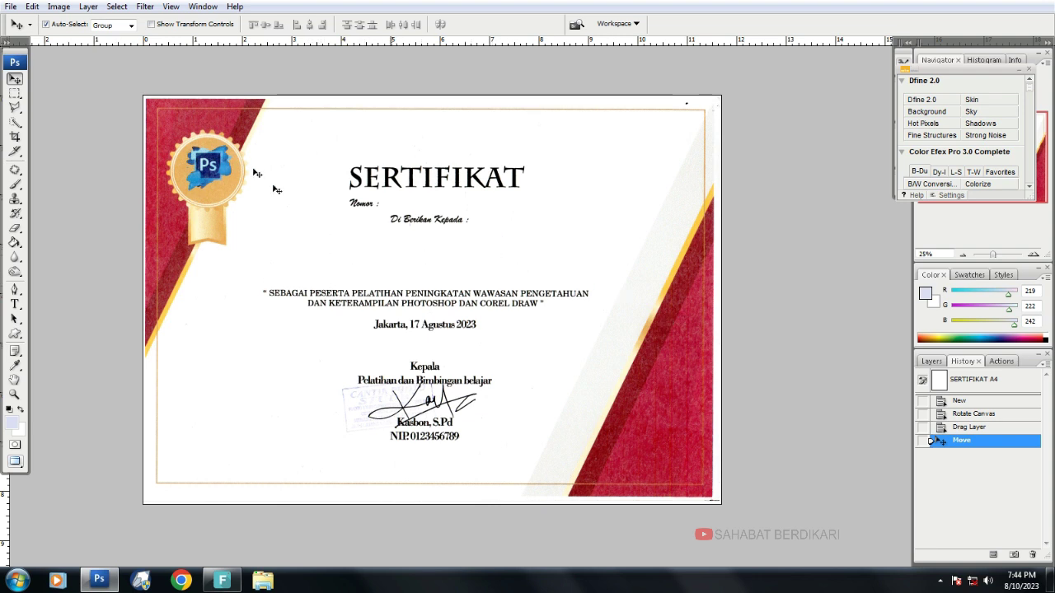
key("shift+Right")
key("shift+Right")
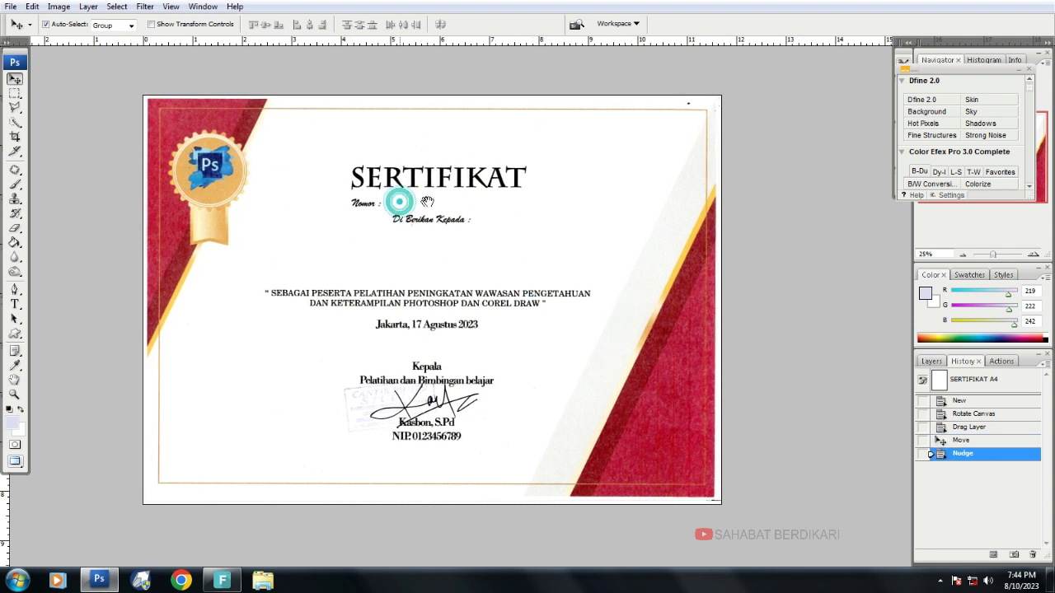
scroll(404, 231, "left", 2)
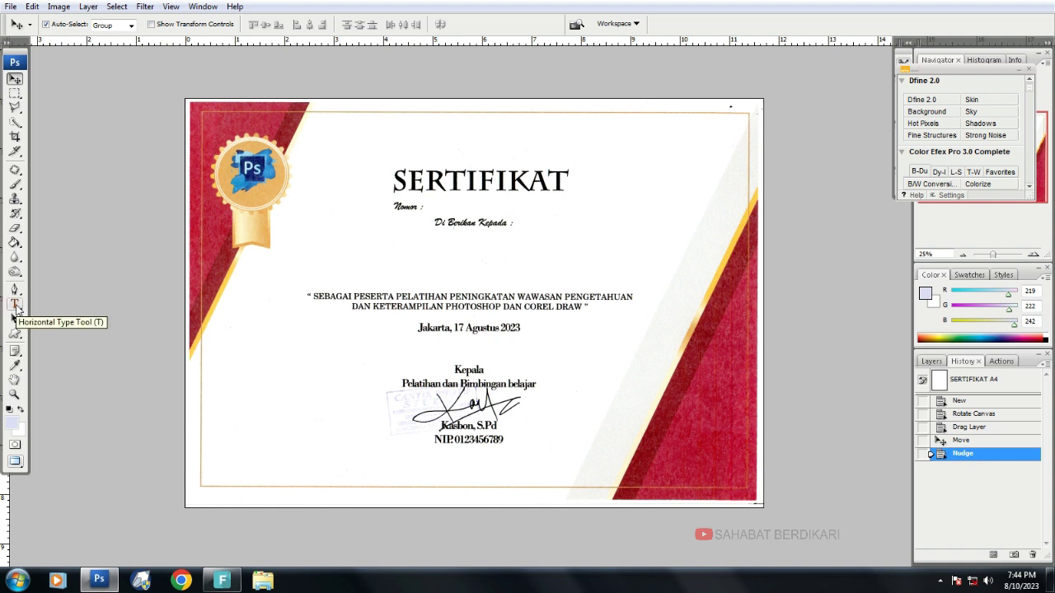
left_click(15, 307)
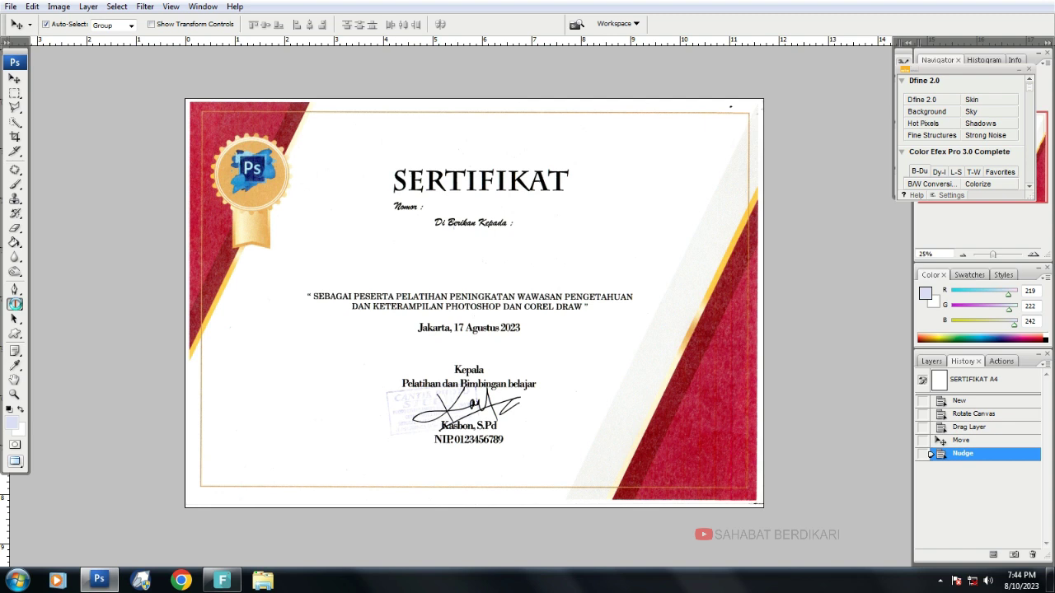
Type the recipient's name below 'Di Berikan Kepada :', select it and centre-align it.
left_click(15, 303)
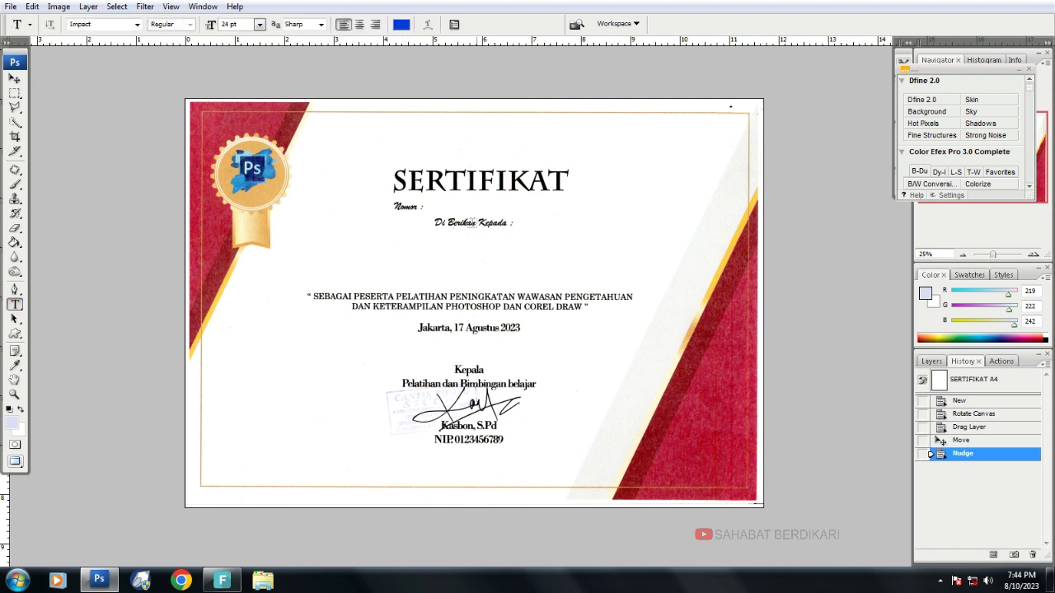
left_click(468, 261)
left_click(462, 259)
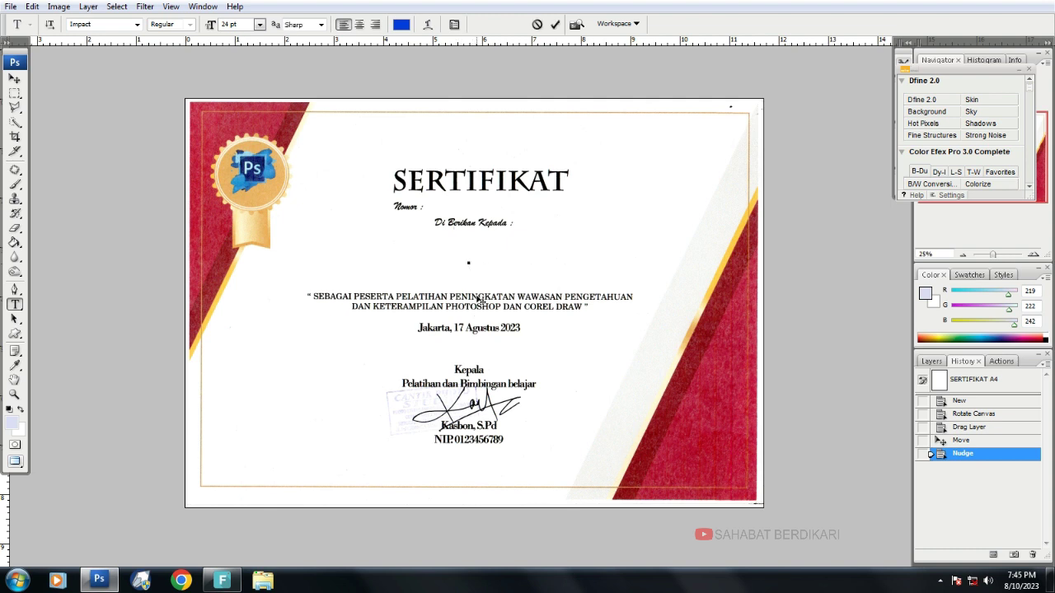
type("Ag")
type("us Purnama")
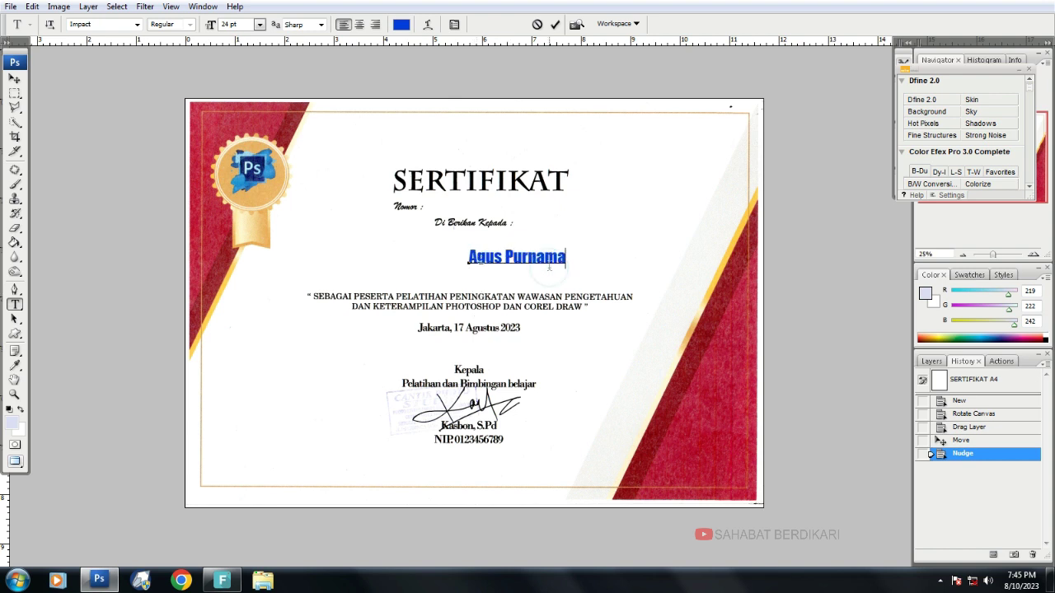
left_click_drag(567, 258, 458, 247)
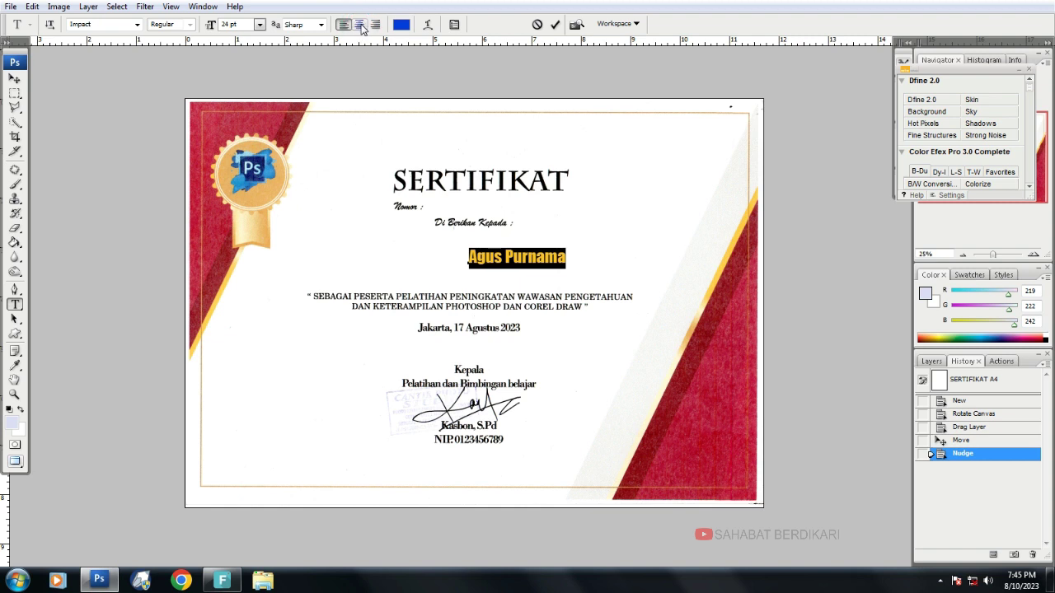
left_click(361, 30)
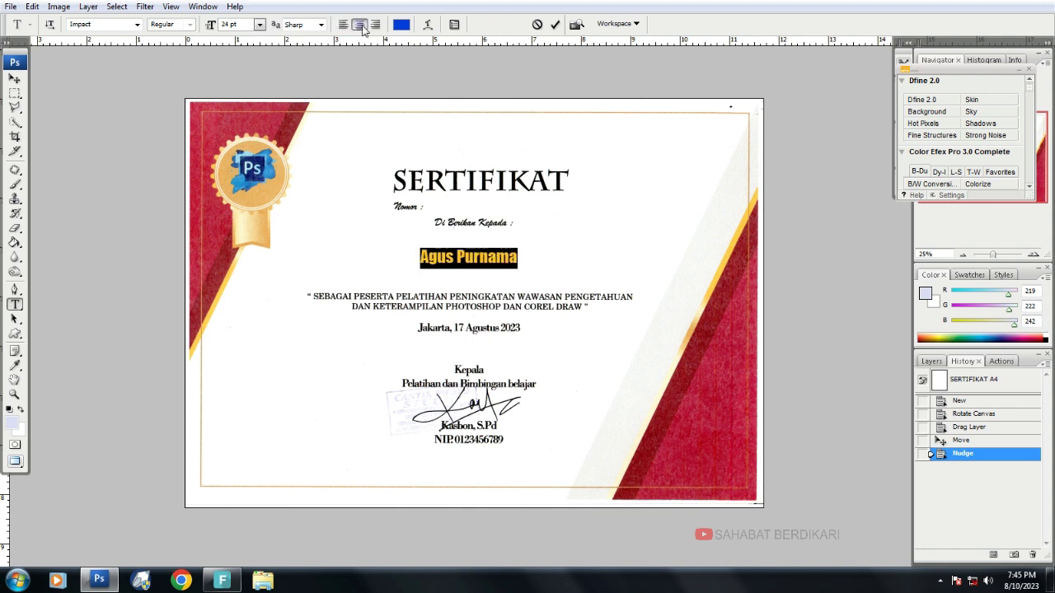
Select the name and raise its font size to 38 pt.
left_click(450, 257)
left_click_drag(422, 257, 528, 266)
key("Up")
key("Up")
key("Up")
key("Up")
key("Up")
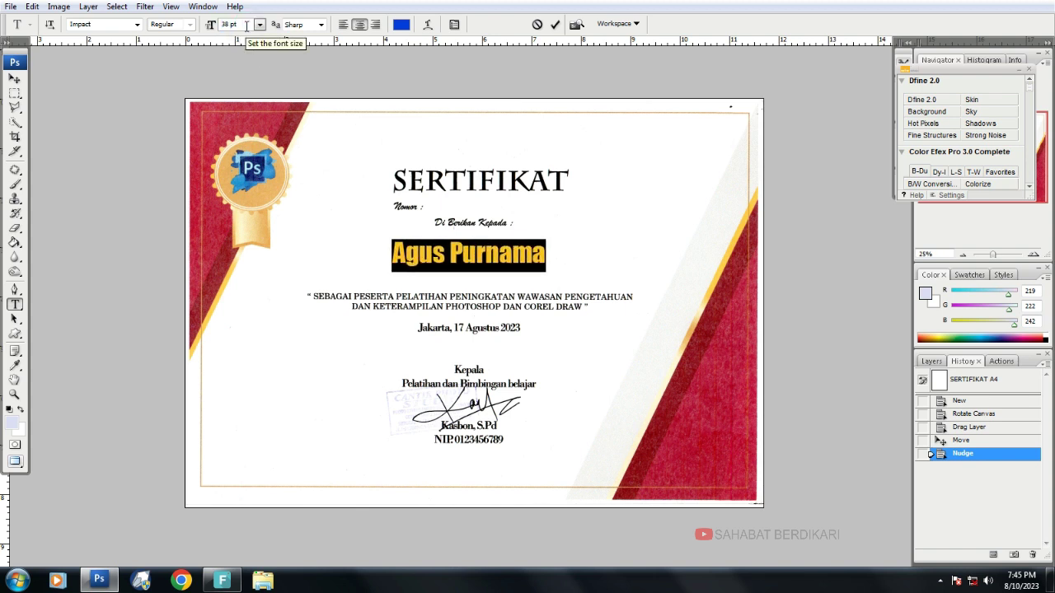
left_click(425, 254)
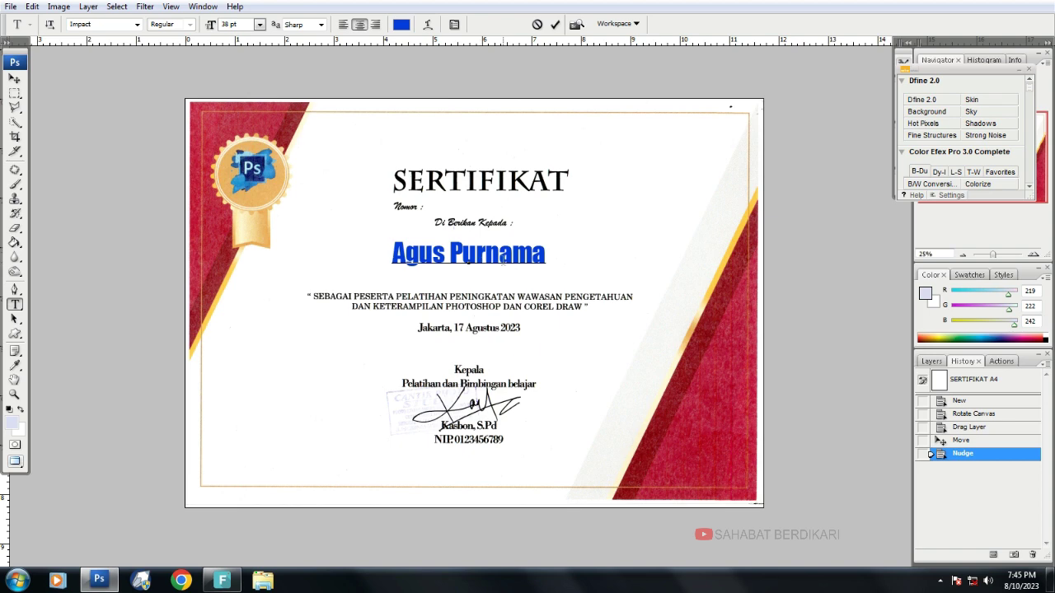
left_click_drag(392, 253, 558, 257)
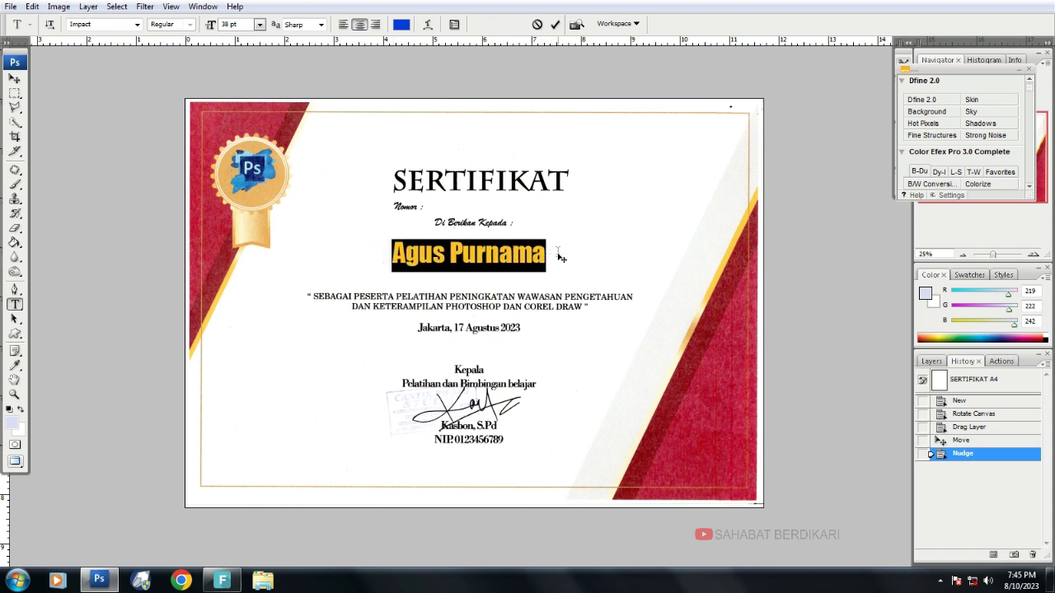
Colour the name blue (#0436d7), keeping the Impact font.
left_click(401, 26)
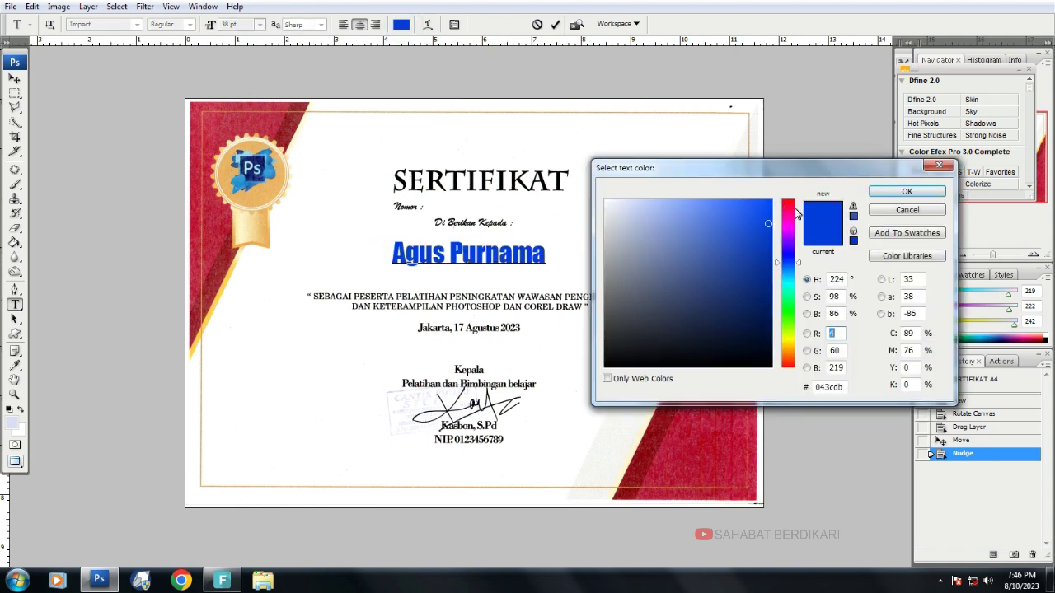
mouse_move(791, 212)
left_mouse_down()
mouse_move(788, 262)
mouse_move(788, 238)
left_mouse_up()
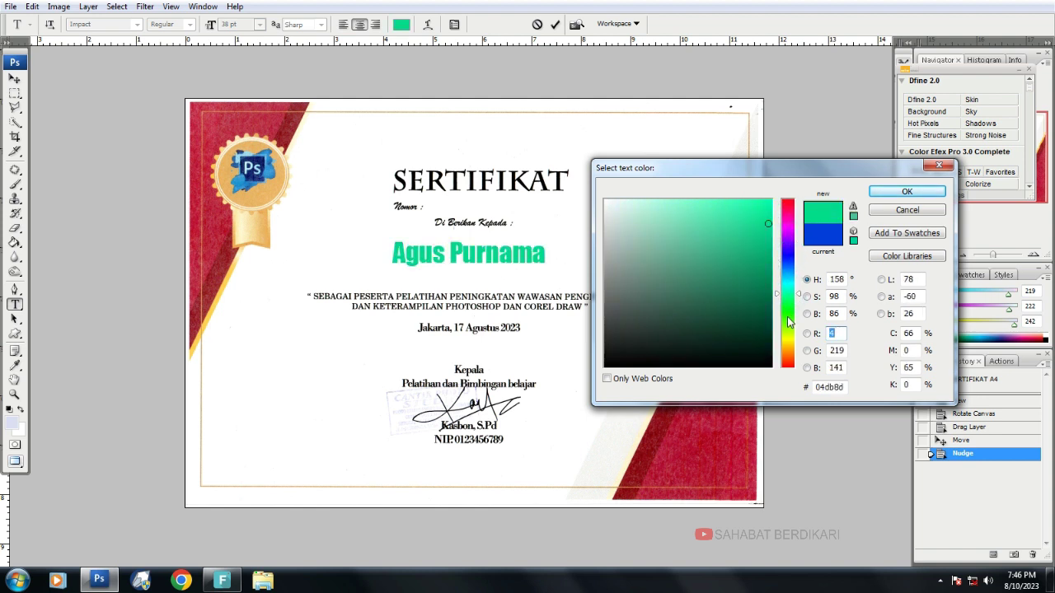
left_click(785, 263)
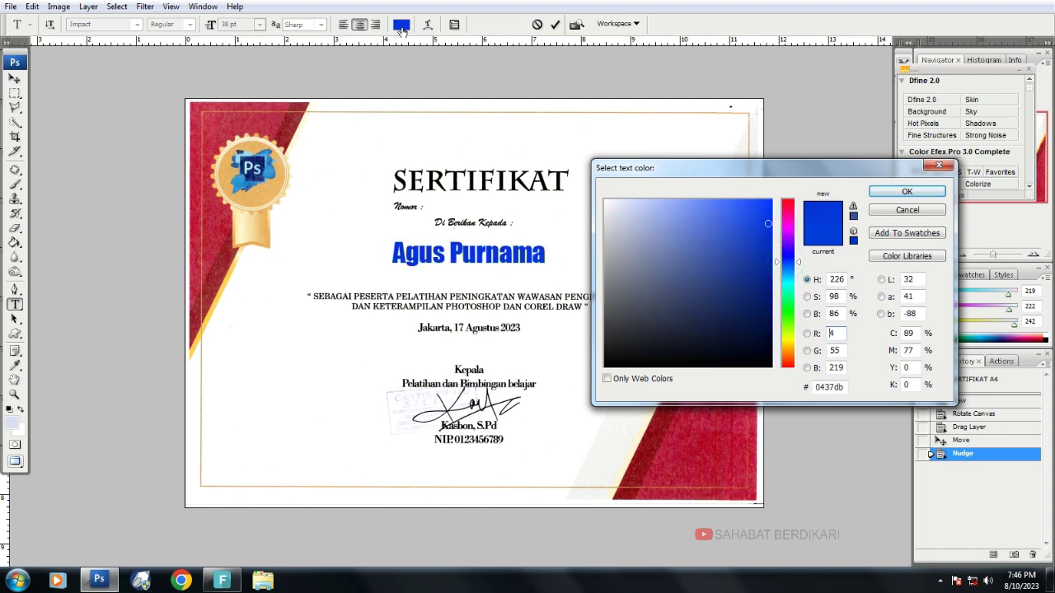
left_click(769, 226)
left_click(907, 191)
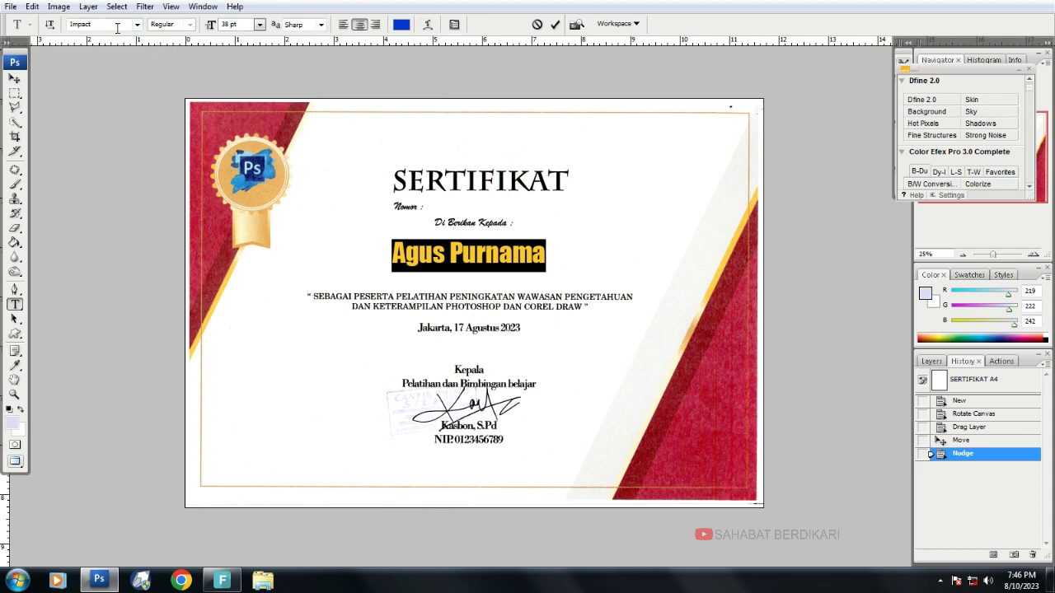
left_click(138, 25)
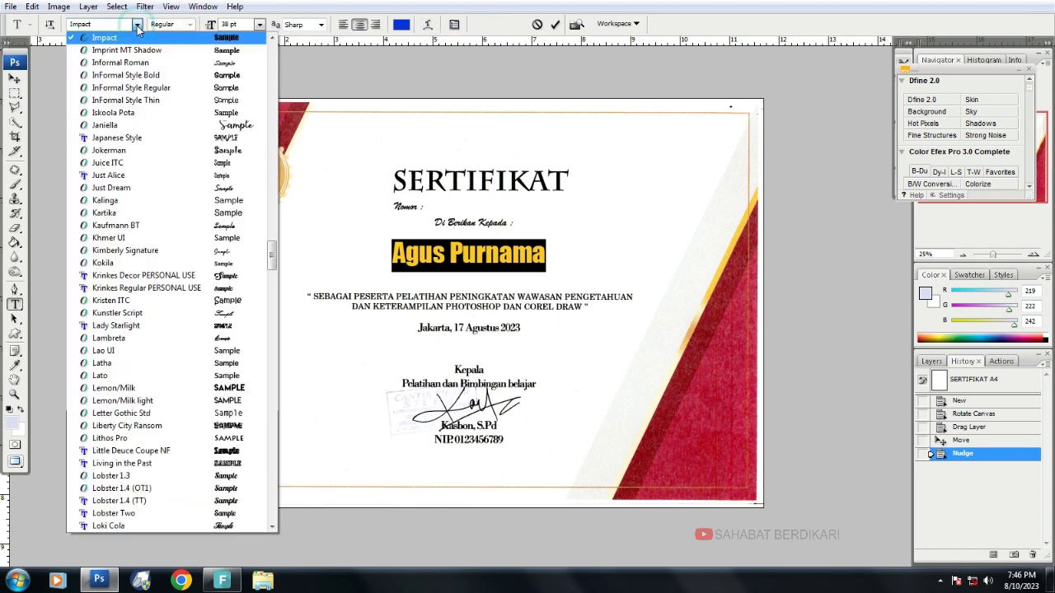
scroll(123, 239, "down", 2)
scroll(119, 231, "up", 4)
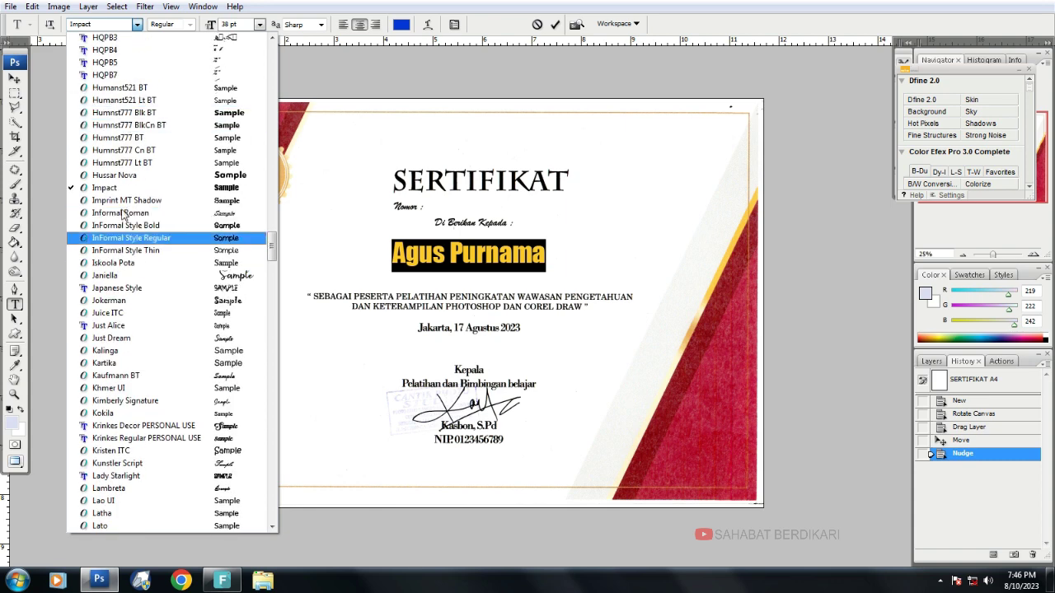
left_click(137, 25)
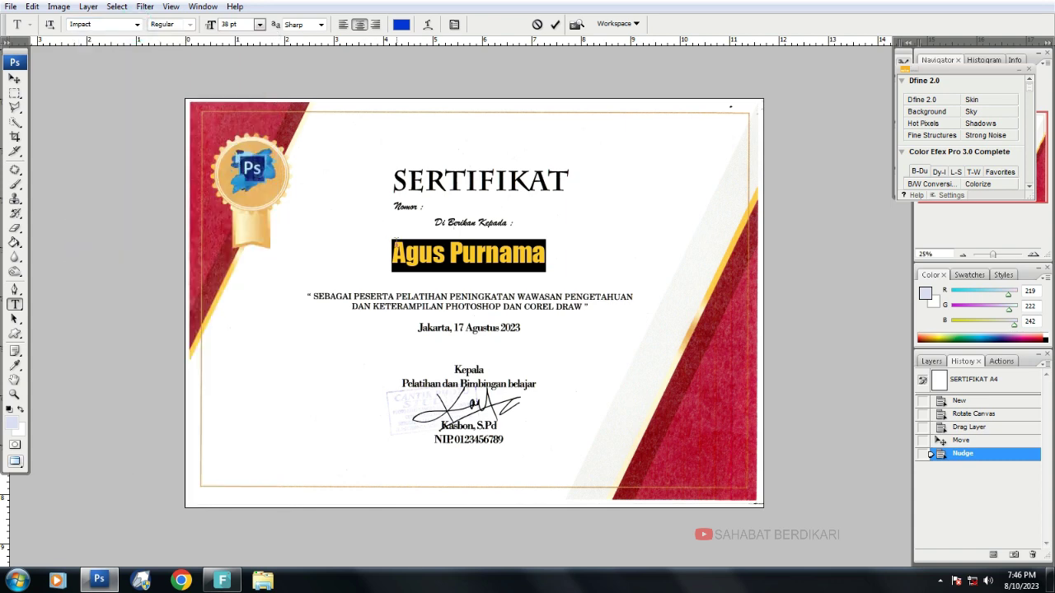
left_click(346, 238)
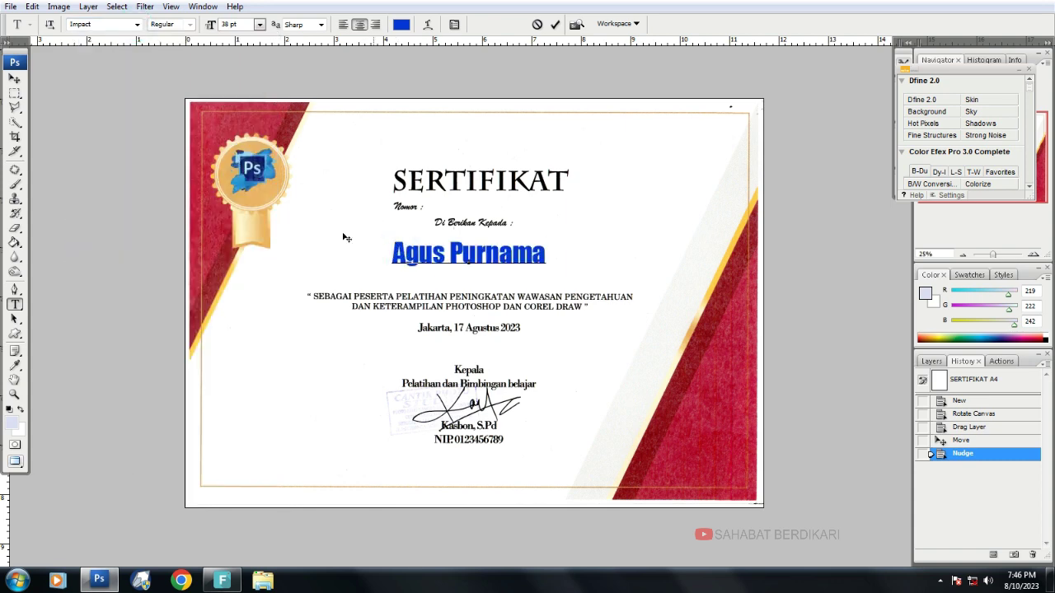
Commit the name text and nudge it slightly right and down beneath 'Di Berikan Kepada'.
left_click(16, 80)
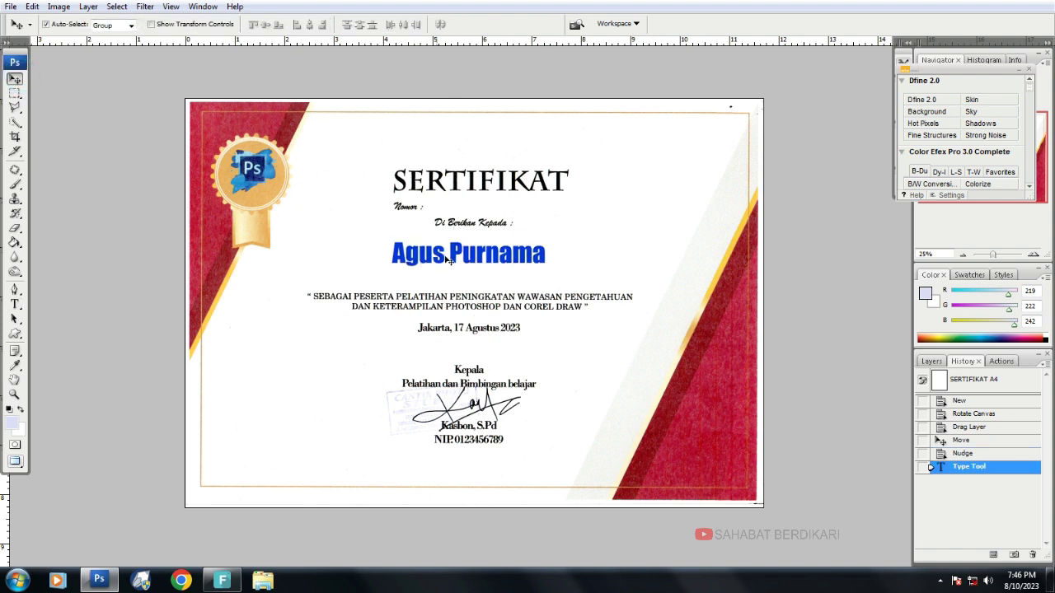
left_click_drag(459, 253, 465, 259)
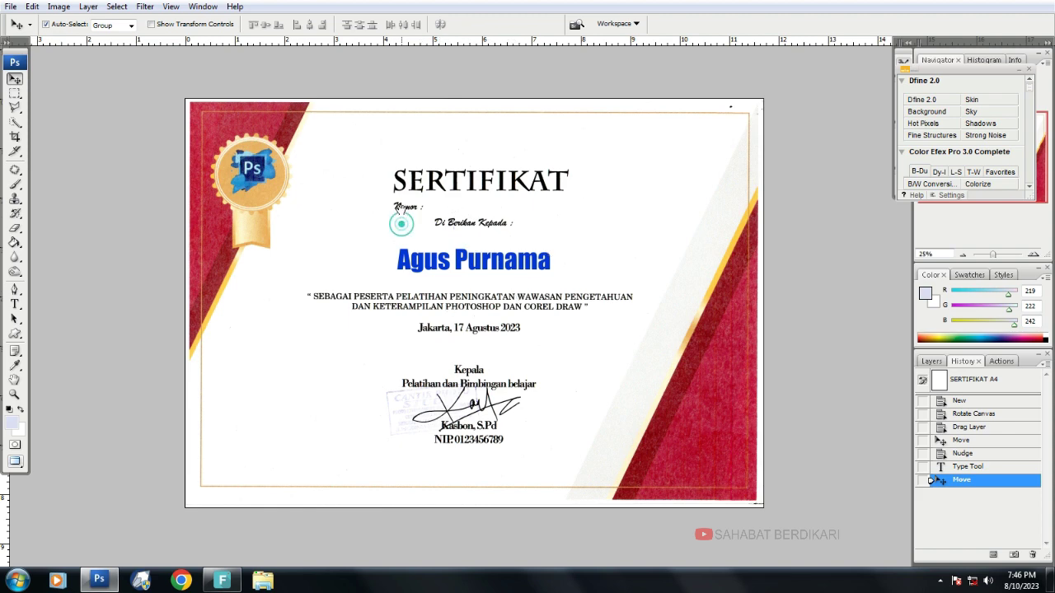
key("f")
key("f")
key("f")
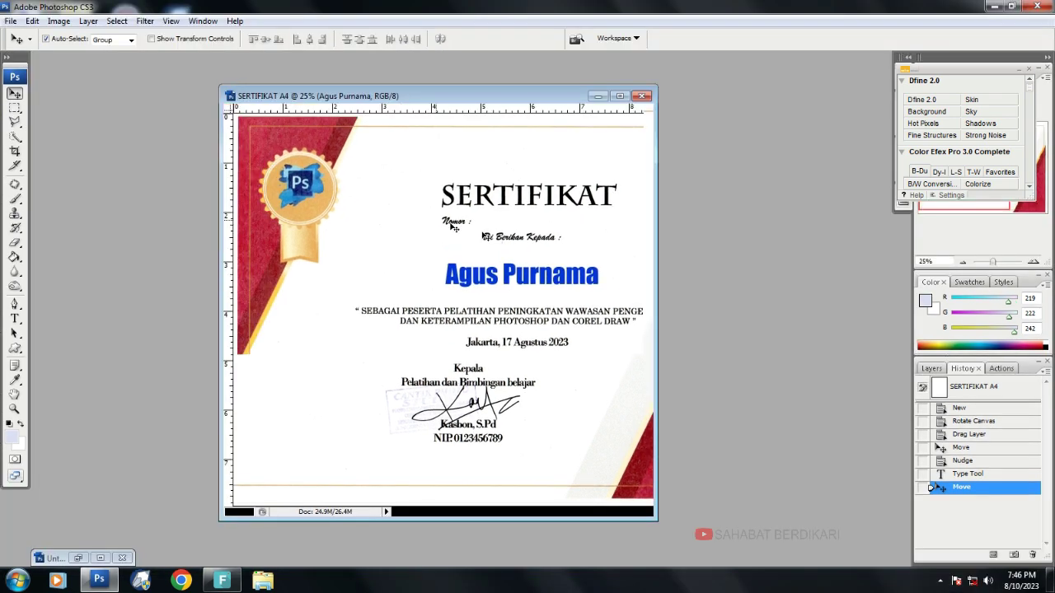
key("f")
left_click_drag(459, 240, 411, 242)
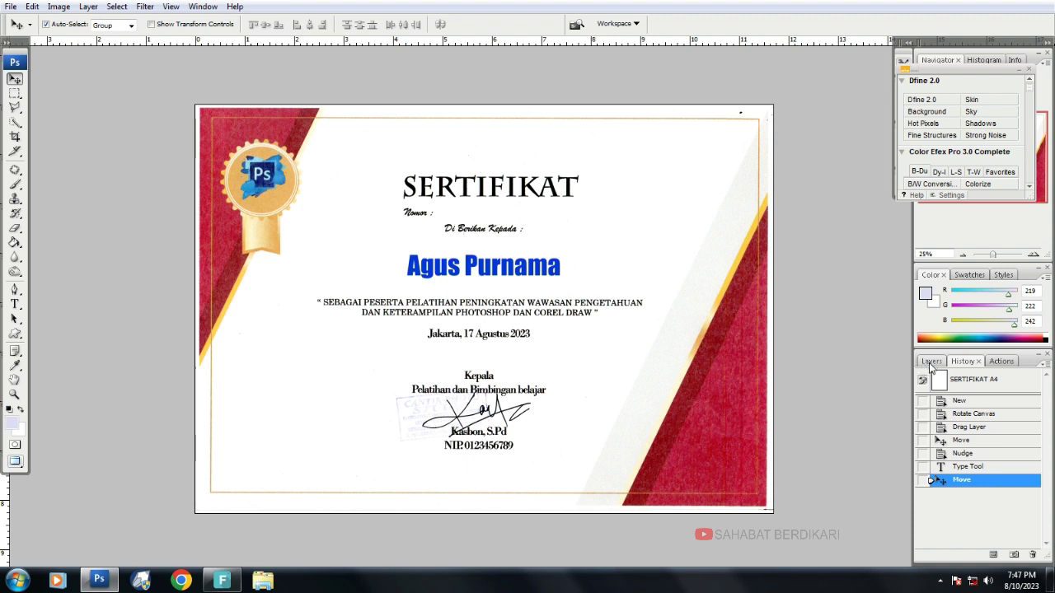
In the Layers panel, select Layer 1 and turn off its visibility.
left_click(929, 363)
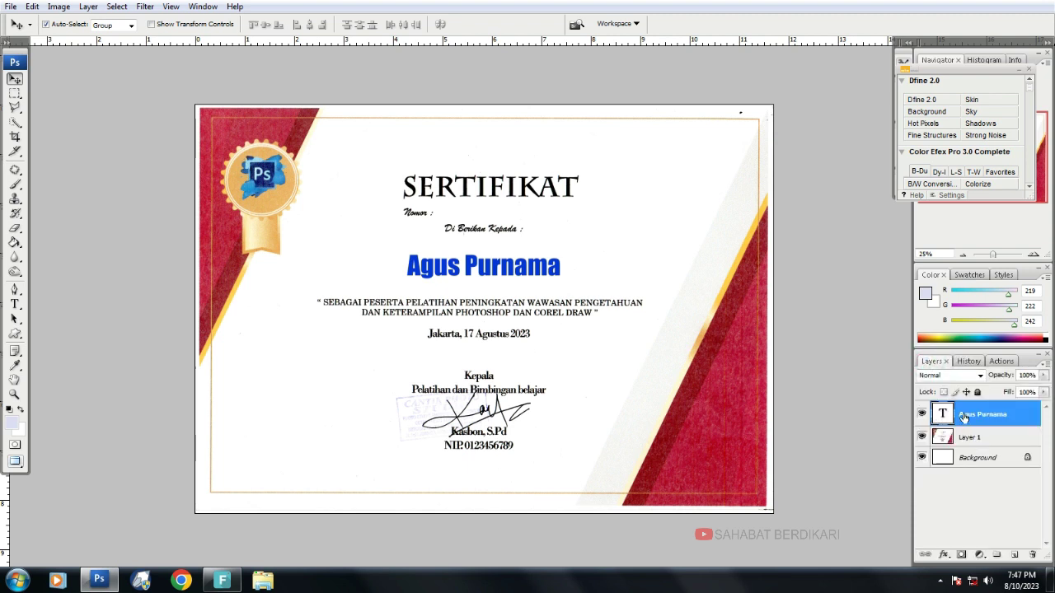
left_click(923, 416)
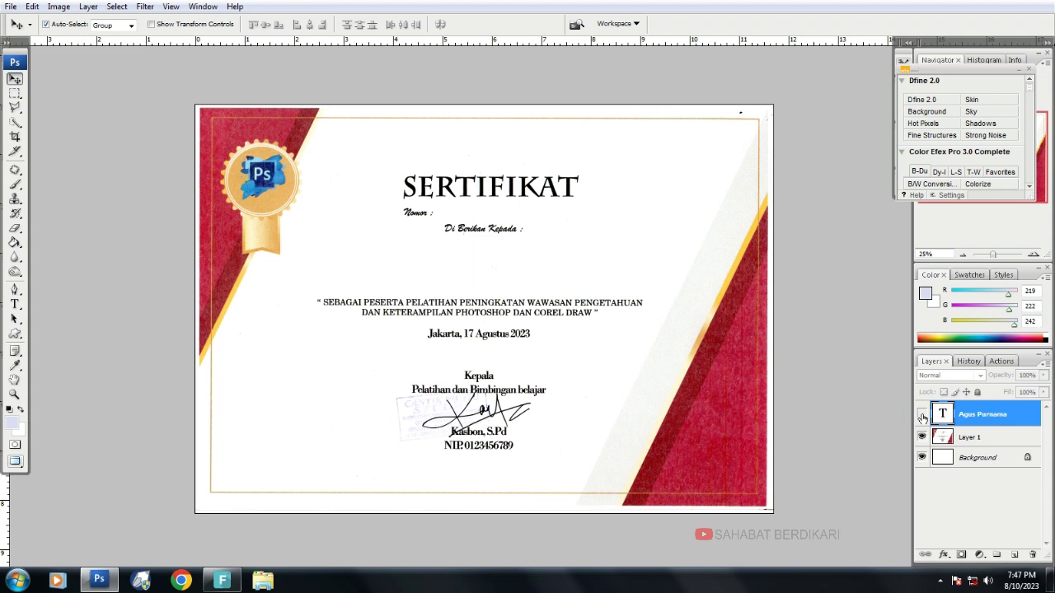
left_click(922, 438)
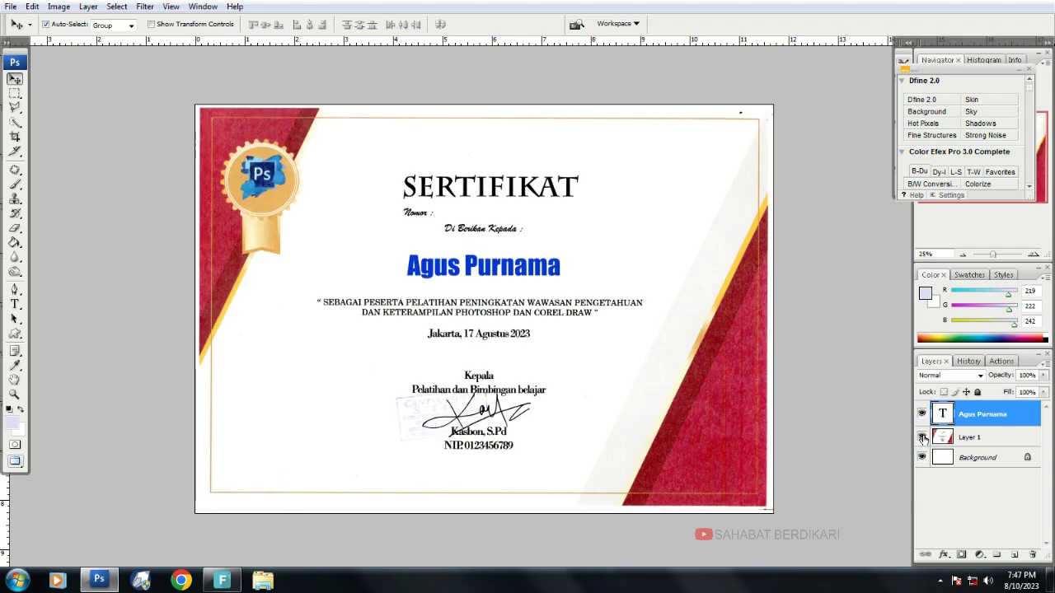
left_click(922, 437)
left_click(922, 438)
left_click(922, 438)
left_click(953, 438)
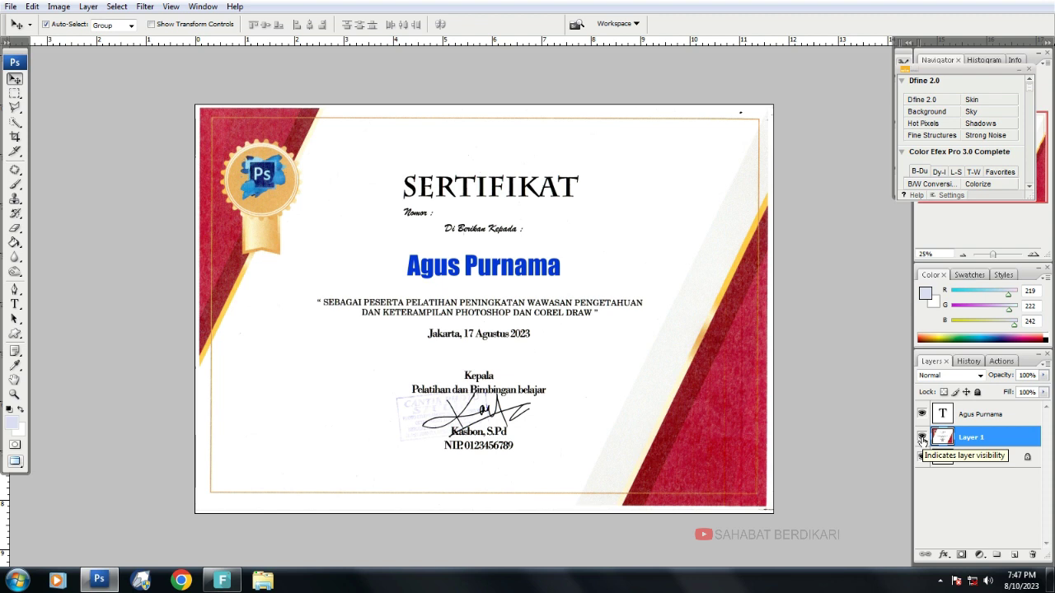
left_click(922, 437)
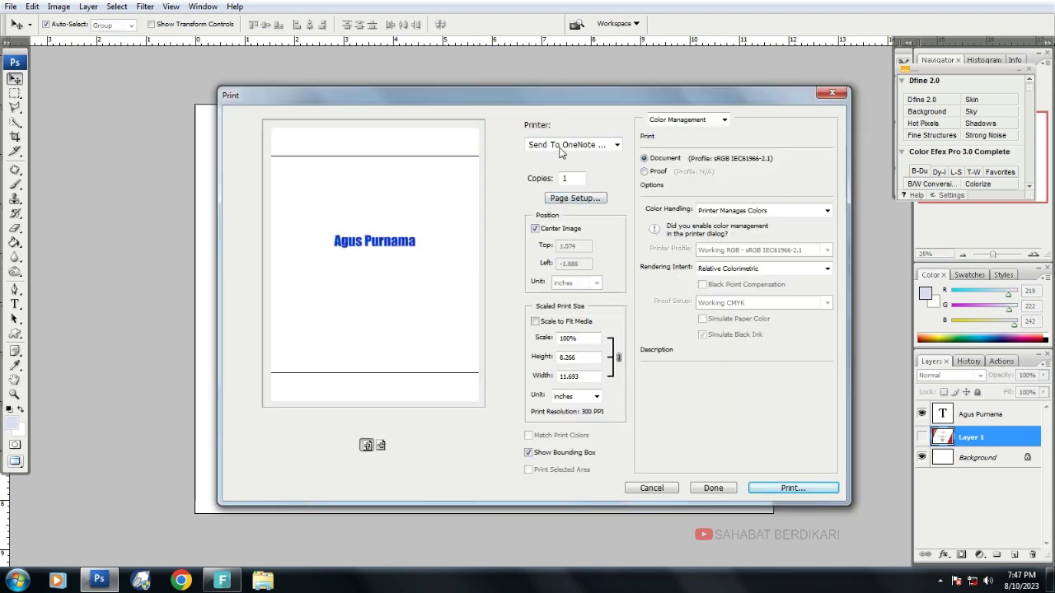
Choose the EPSON L3110 Series printer and open its Page Setup properties.
left_click(568, 146)
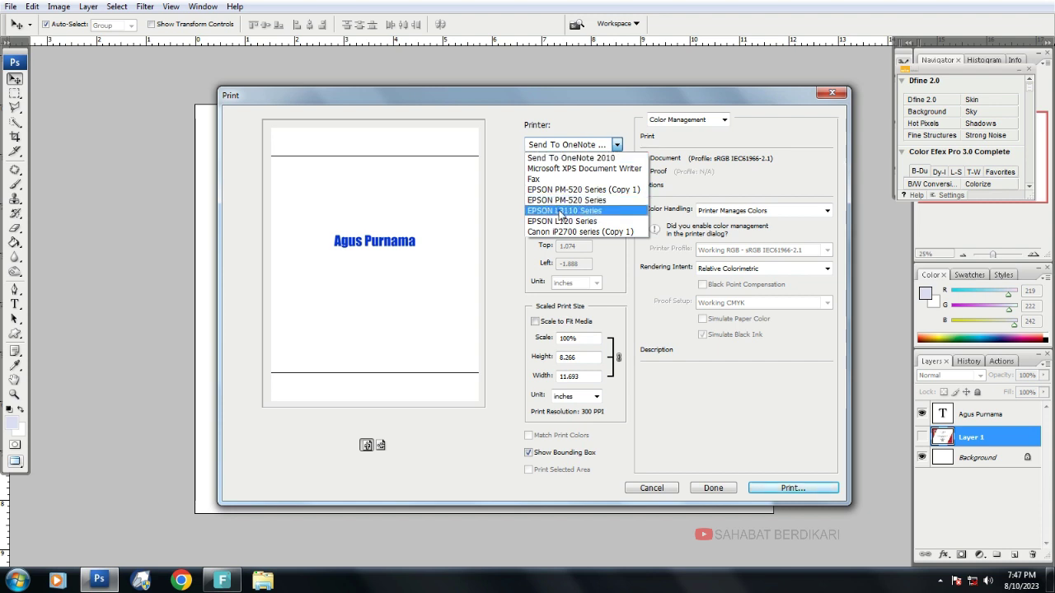
left_click(577, 211)
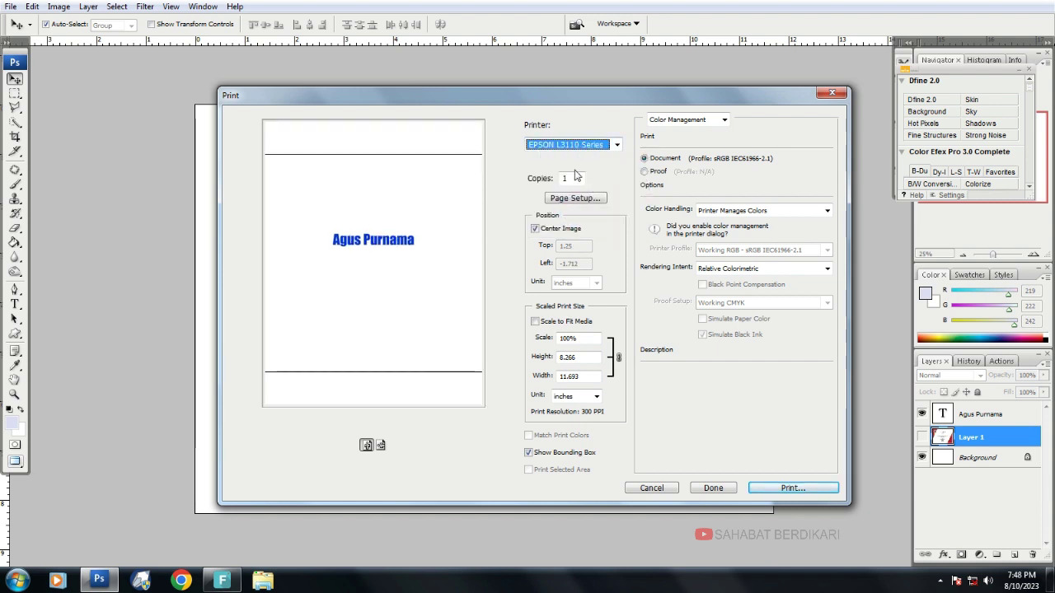
left_click(583, 200)
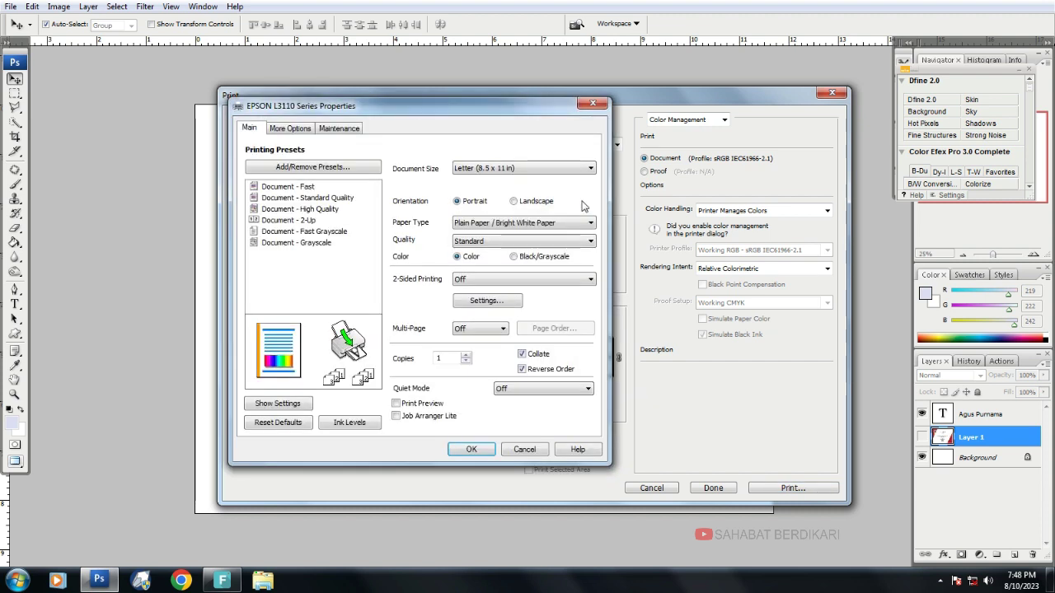
Configure the EPSON L3110 for A4 landscape on plain paper at Standard quality.
left_click(499, 170)
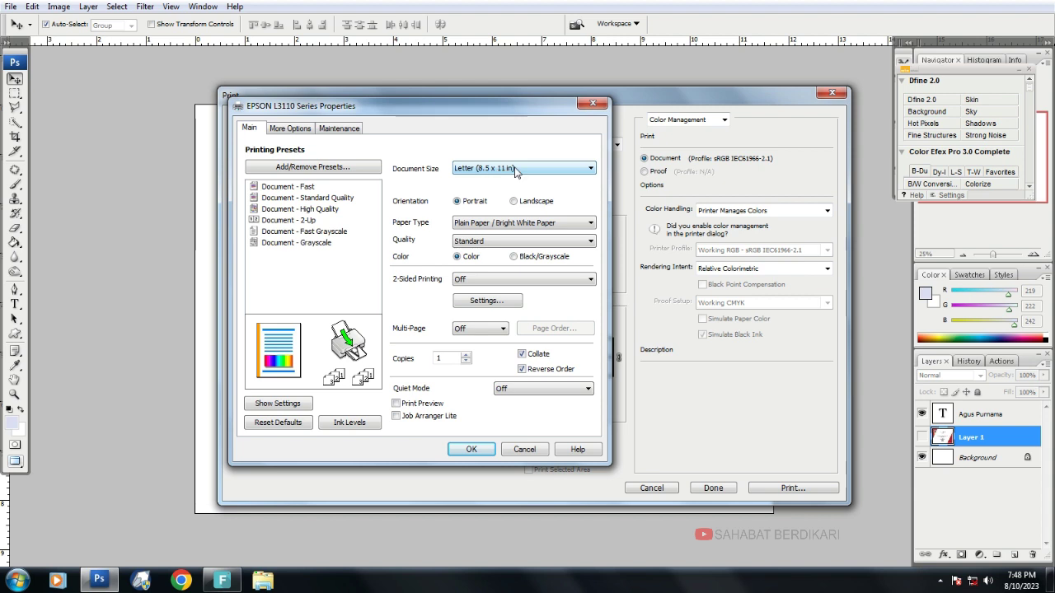
left_click(522, 169)
left_click(483, 176)
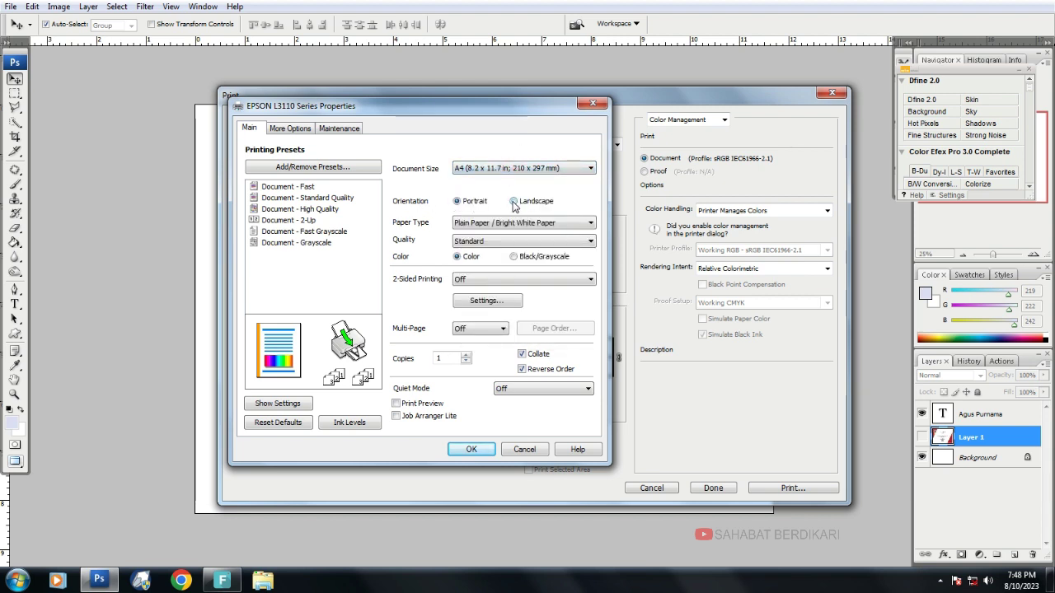
left_click(513, 201)
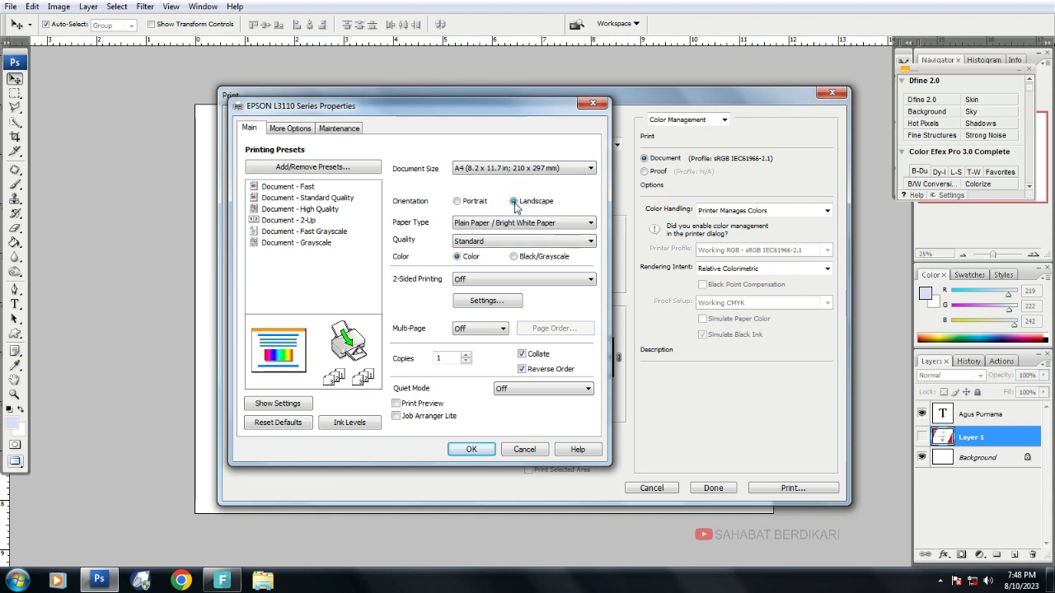
left_click(471, 229)
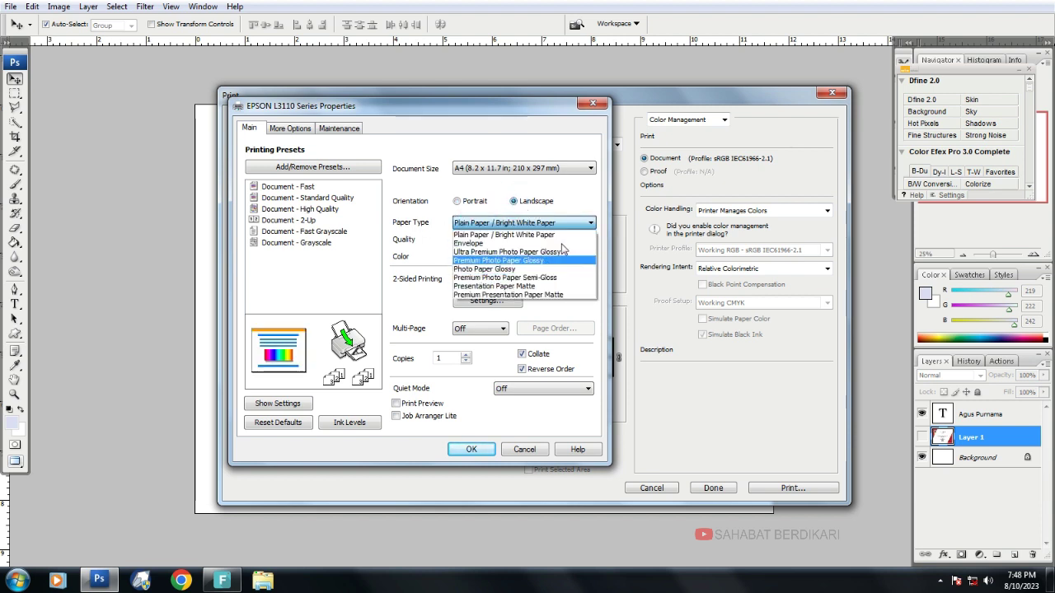
left_click(529, 235)
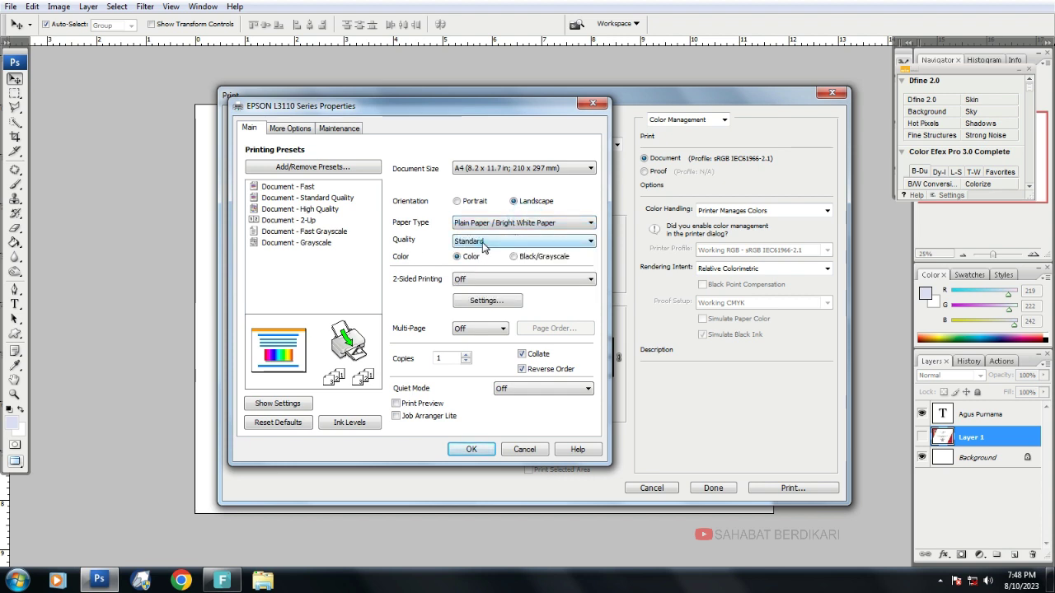
left_click(484, 244)
left_click(488, 262)
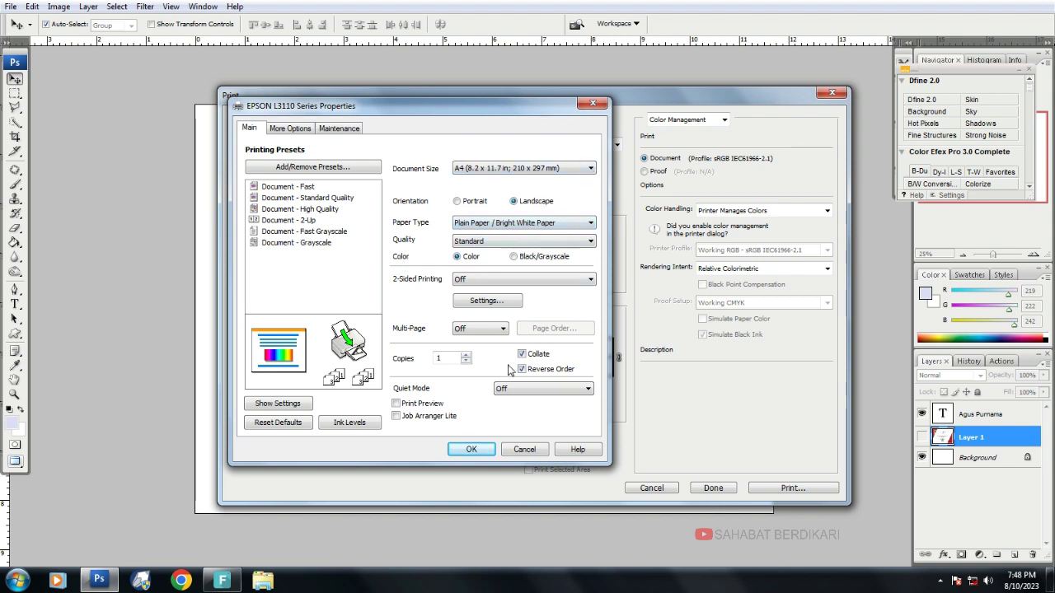
left_click(483, 451)
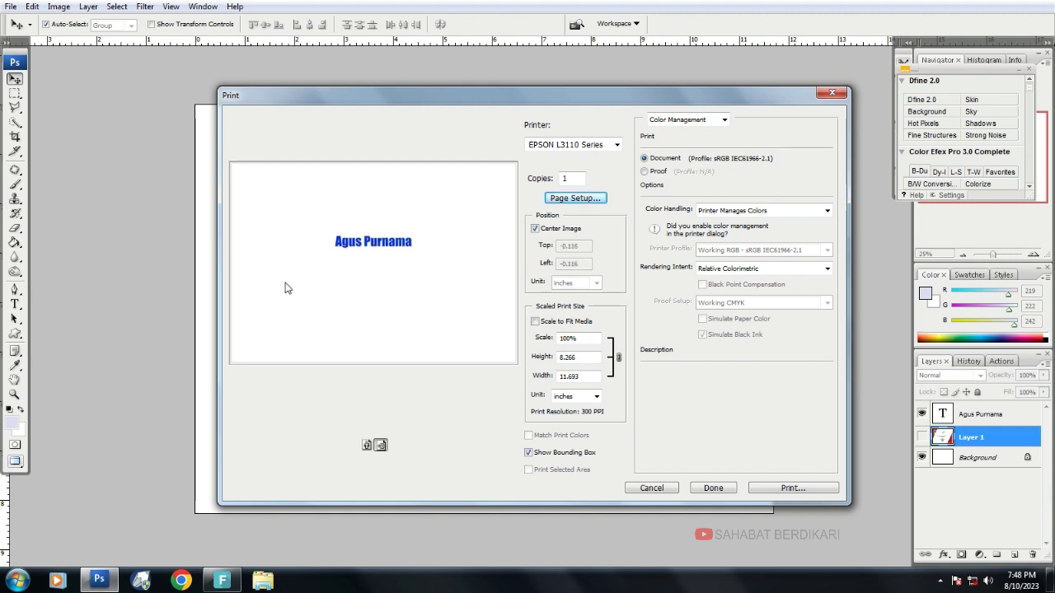
Send the blue name to the EPSON L3110 for printing on the A4 certificate.
left_click(823, 489)
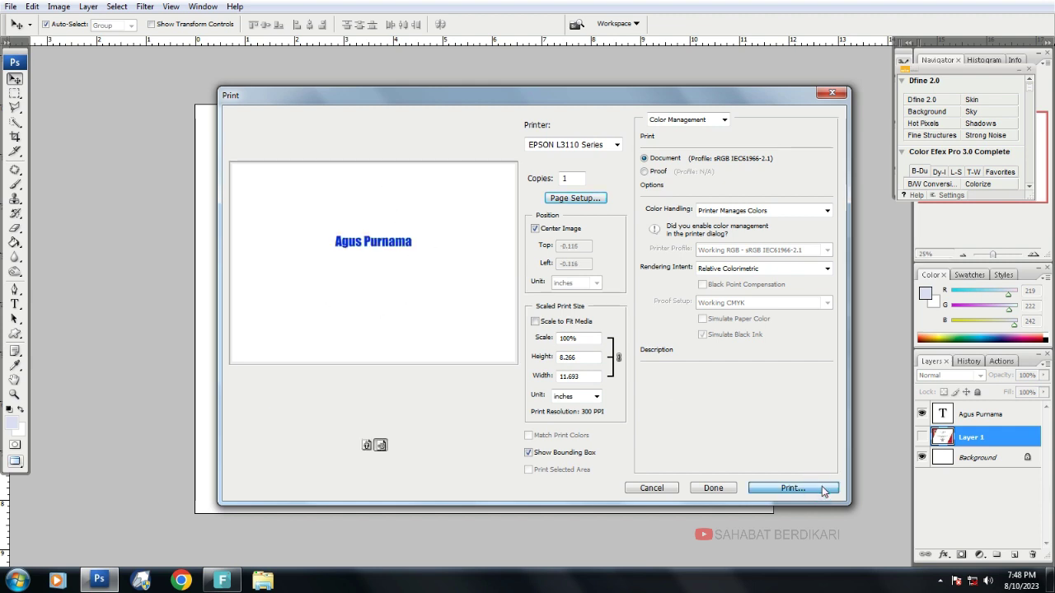